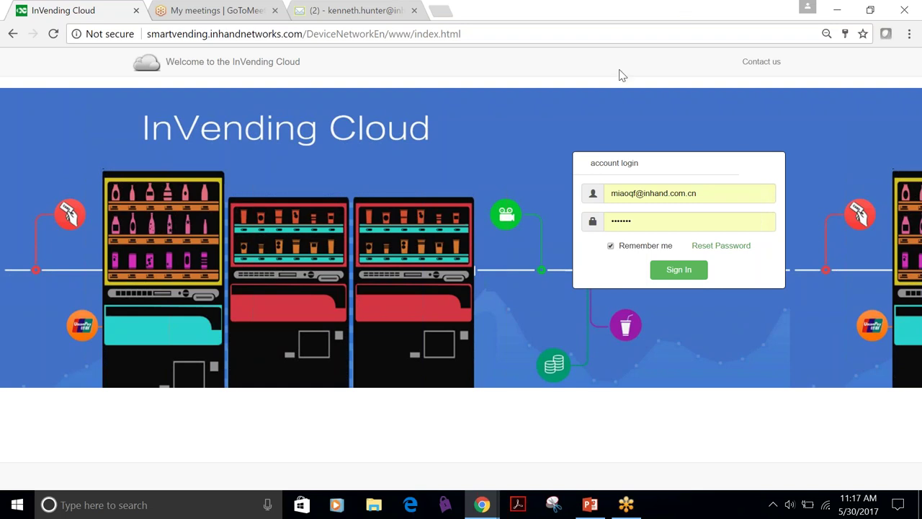
- Sign in to InVending Cloud with the saved credentials to reach the Routes map
left_click(678, 269)
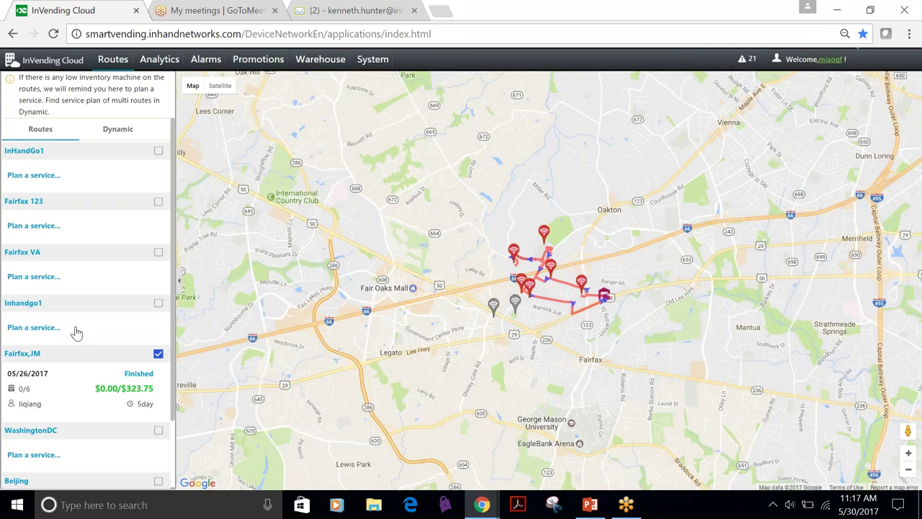
scroll(78, 332, "down", 3)
scroll(77, 332, "up", 3)
left_click(158, 152)
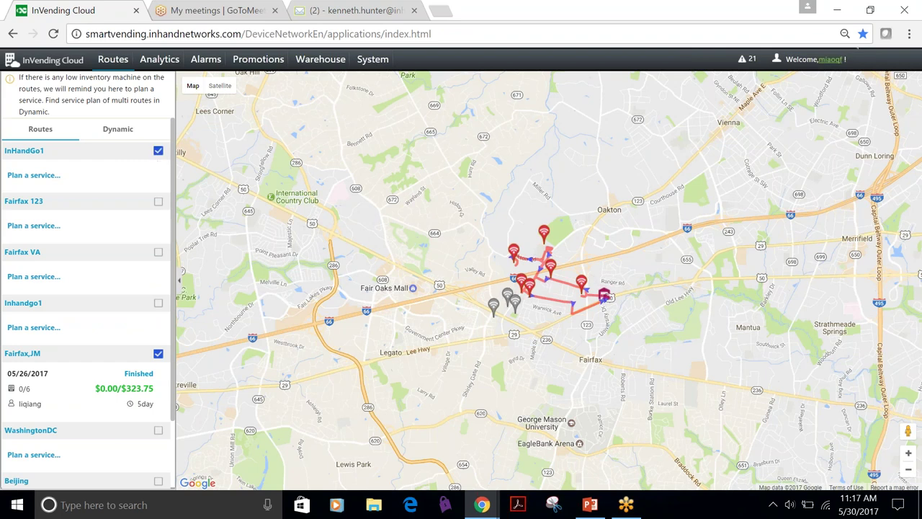
left_click(158, 151)
left_click(158, 201)
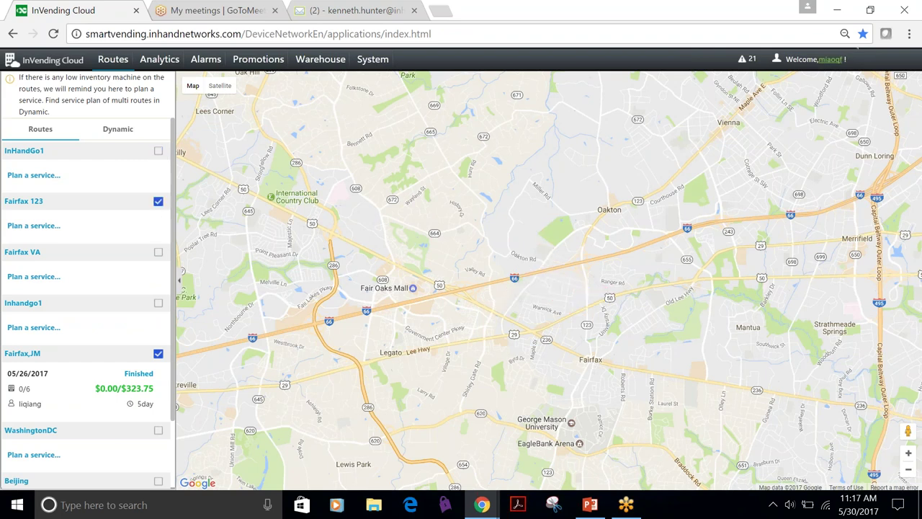
left_click(158, 201)
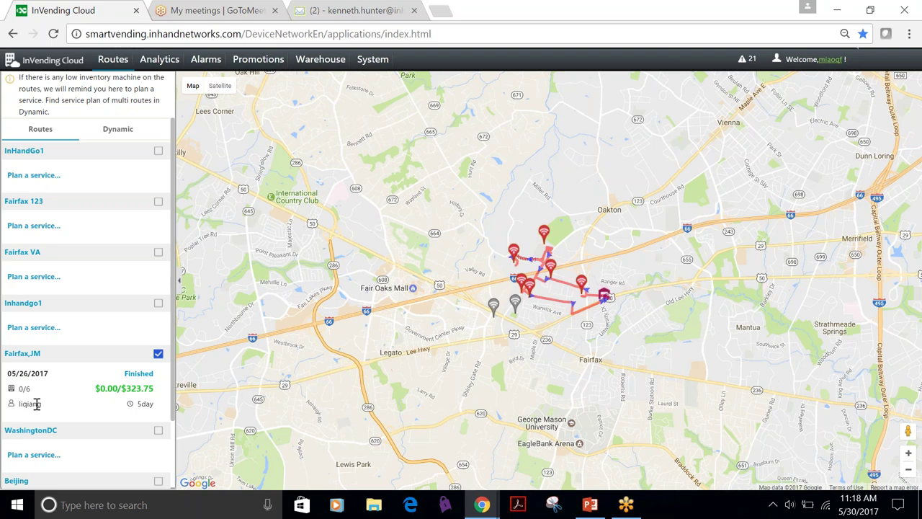
left_click(34, 328)
left_click(396, 200)
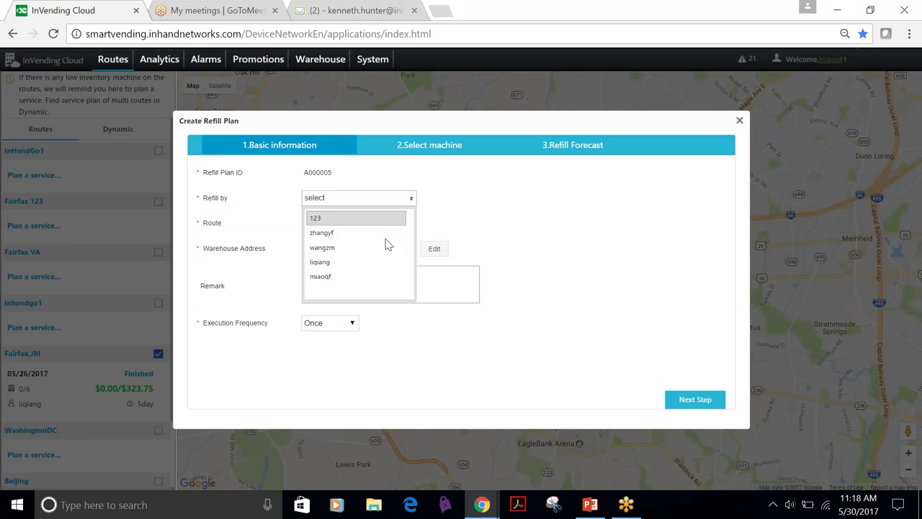
left_click(380, 249)
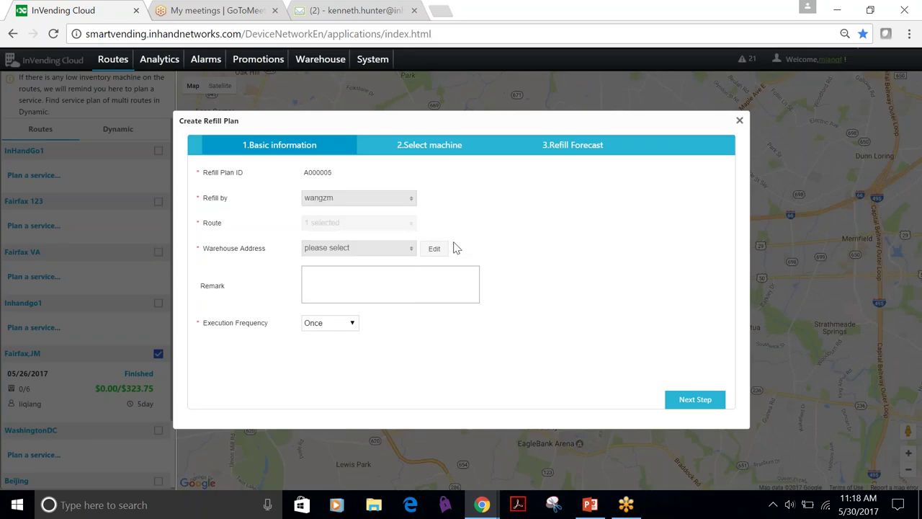
left_click(411, 253)
left_click(373, 270)
left_click(739, 121)
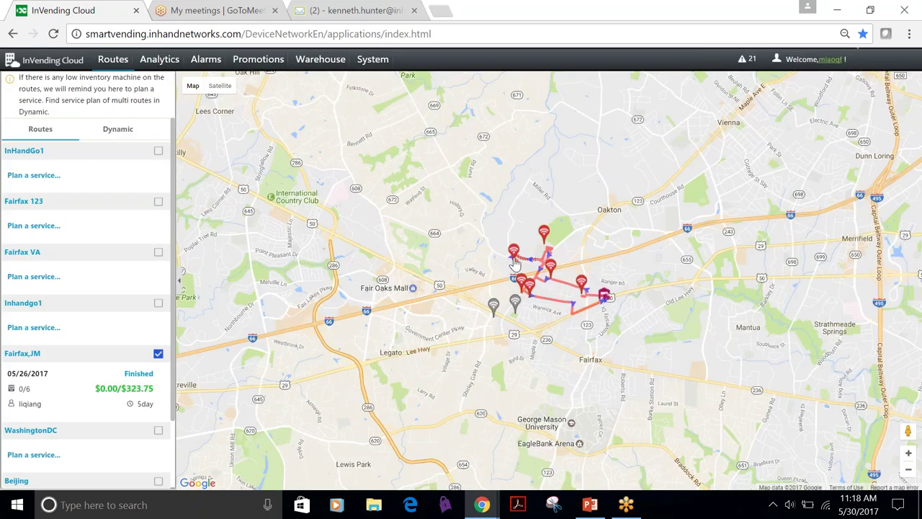
- Open machine FairfaxB_00002 from its map marker and go to its Planograms price-editing page
left_click(514, 254)
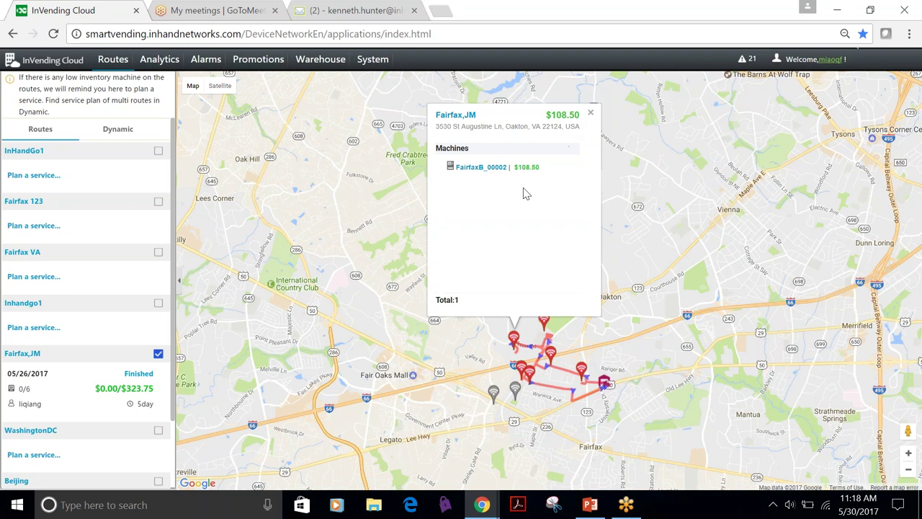
left_click(485, 173)
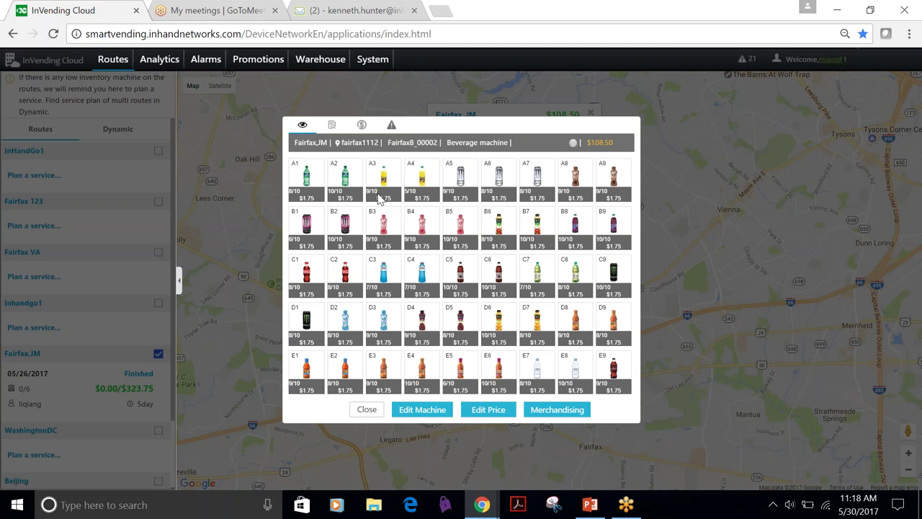
left_click_drag(380, 200, 383, 180)
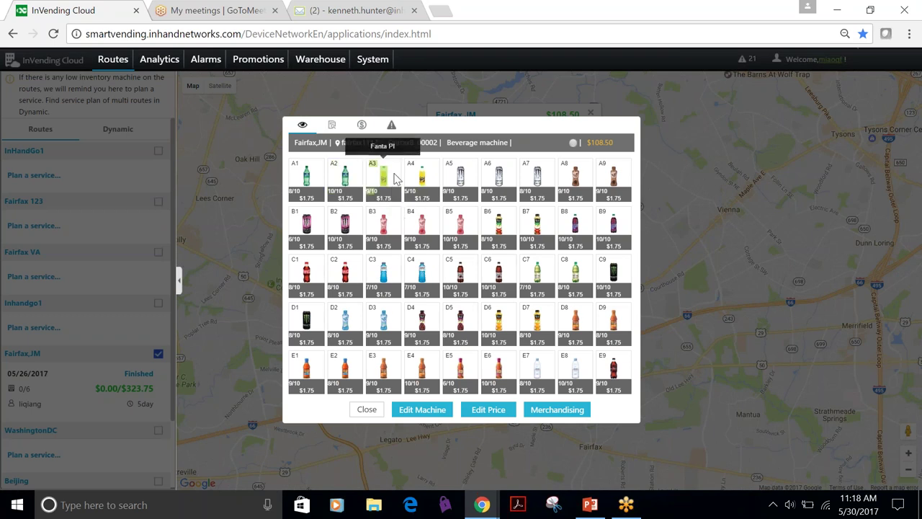
left_click(497, 415)
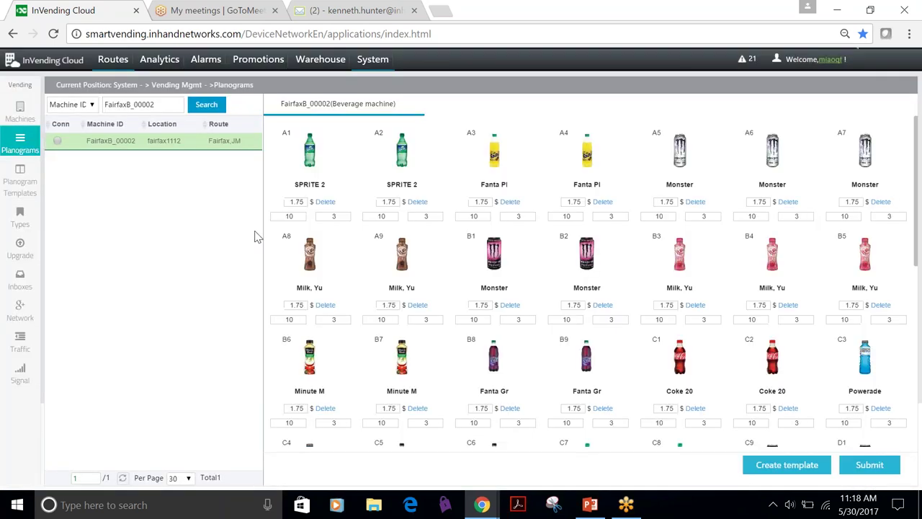
left_click_drag(288, 201, 308, 201)
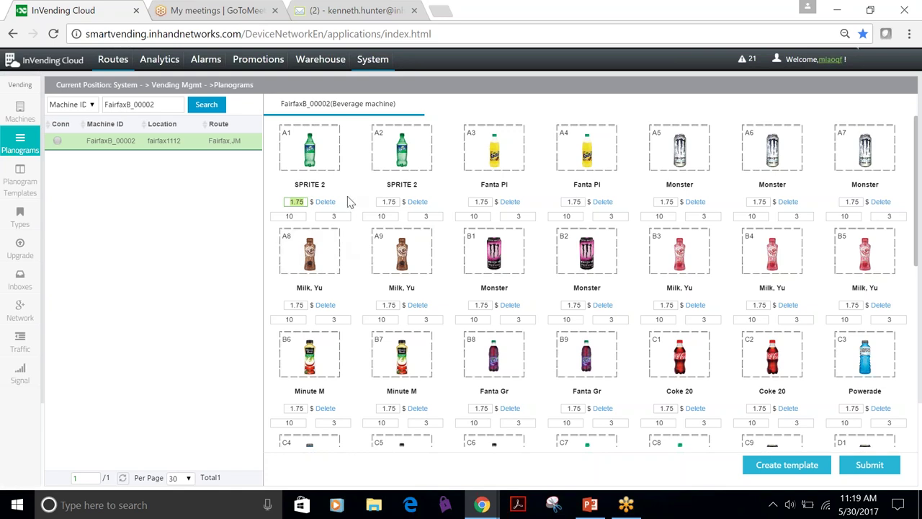
left_click(333, 213)
left_click_drag(304, 213, 281, 214)
type("7")
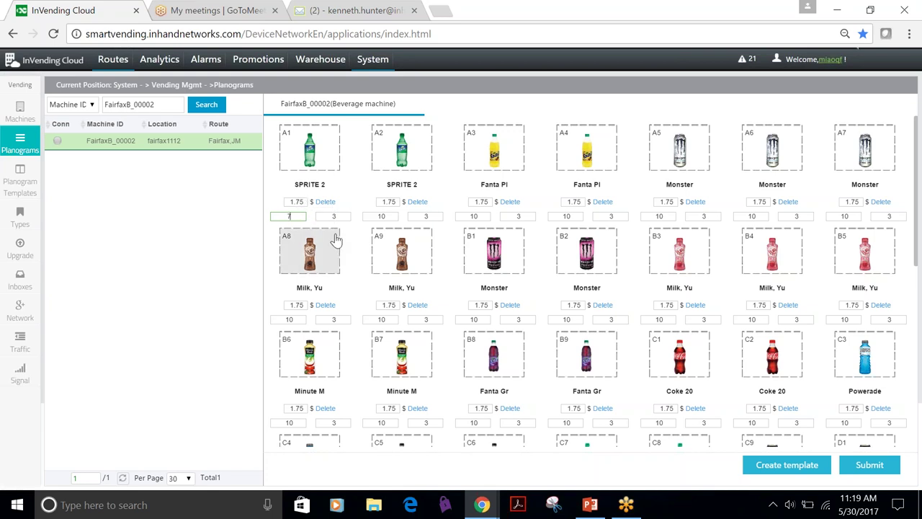
key("BackSpace")
type("10")
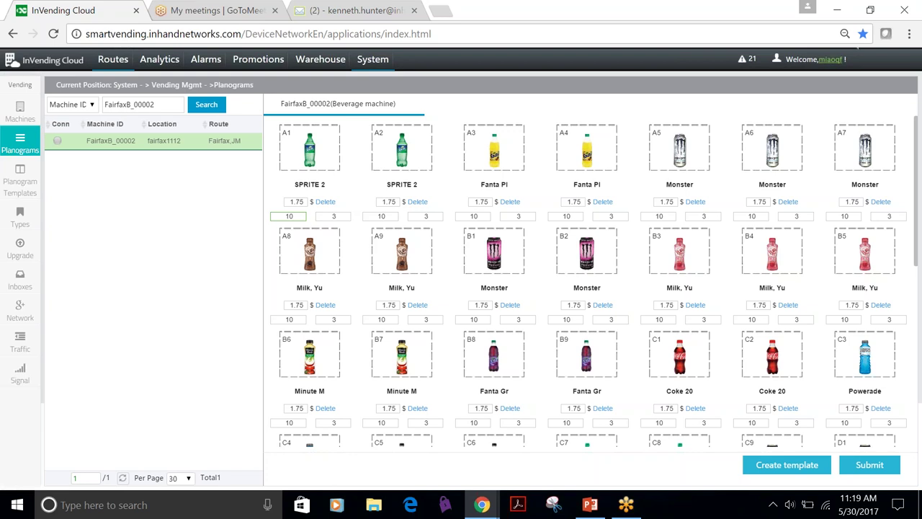
key("Tab")
left_click(350, 197)
- Reopen FairfaxB_00002 from the route map and review its base and parameter details
left_click(105, 65)
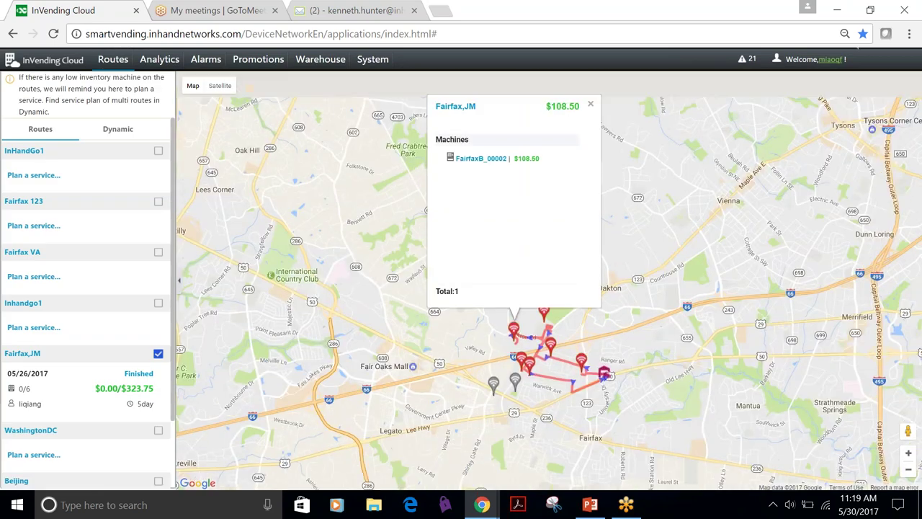
left_click(467, 165)
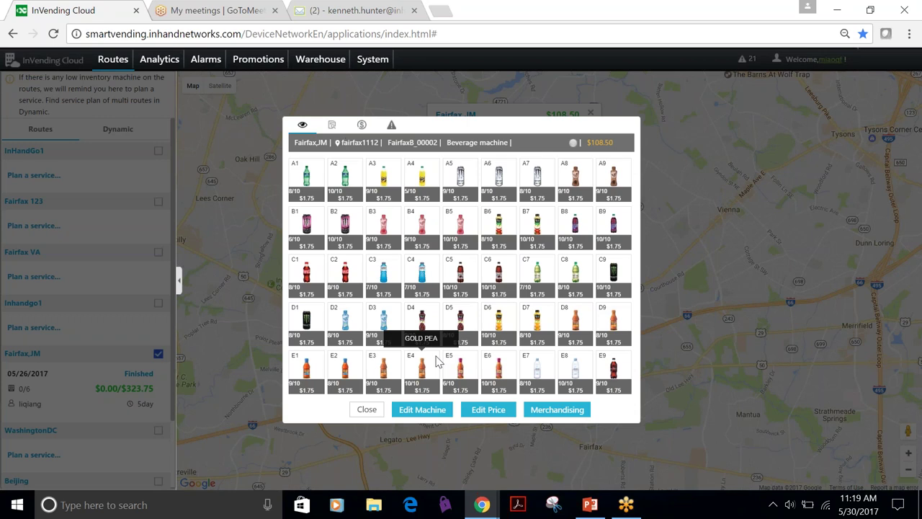
left_click(334, 125)
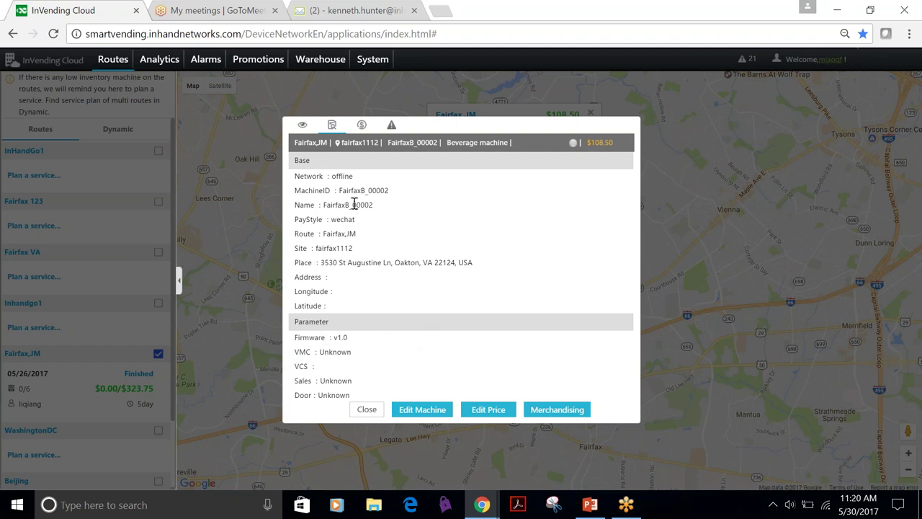
left_click_drag(339, 190, 396, 198)
left_click(396, 199)
- Check FairfaxB_00002's sales summary and empty fault records, then view its merchandising analysis
left_click(362, 125)
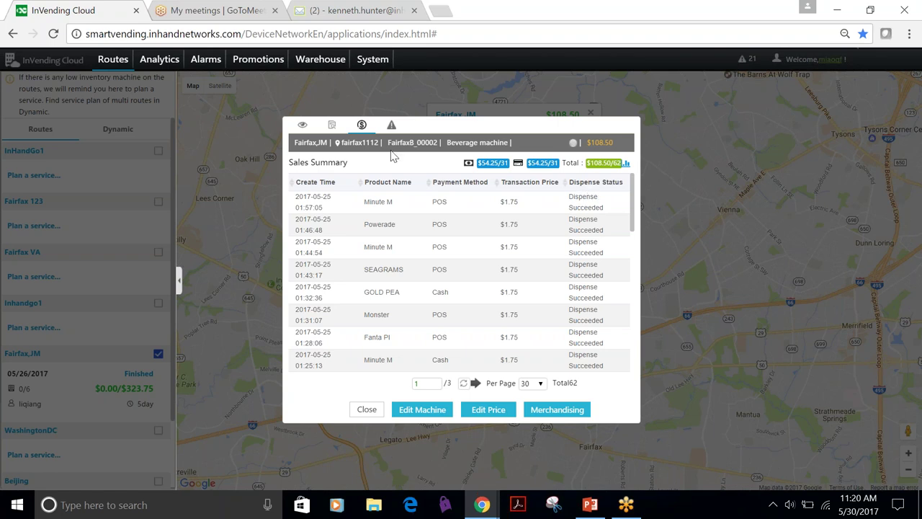
left_click(391, 126)
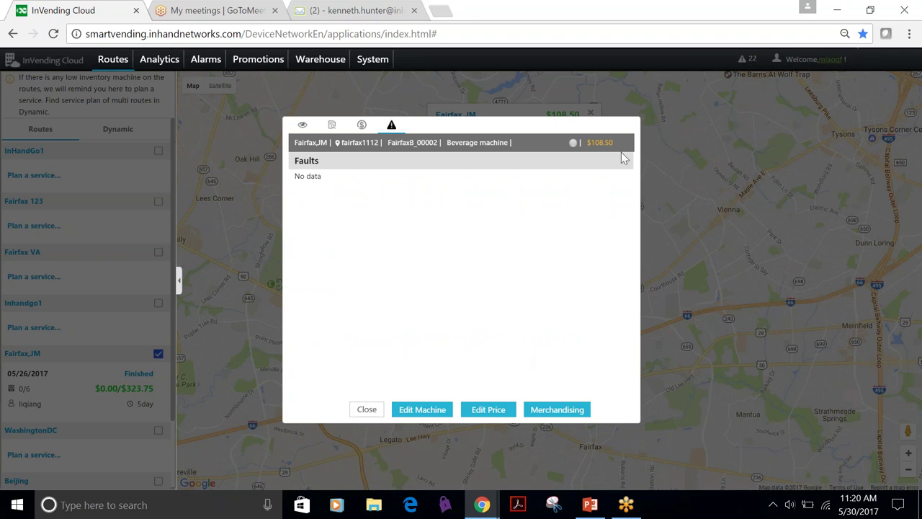
left_click(550, 411)
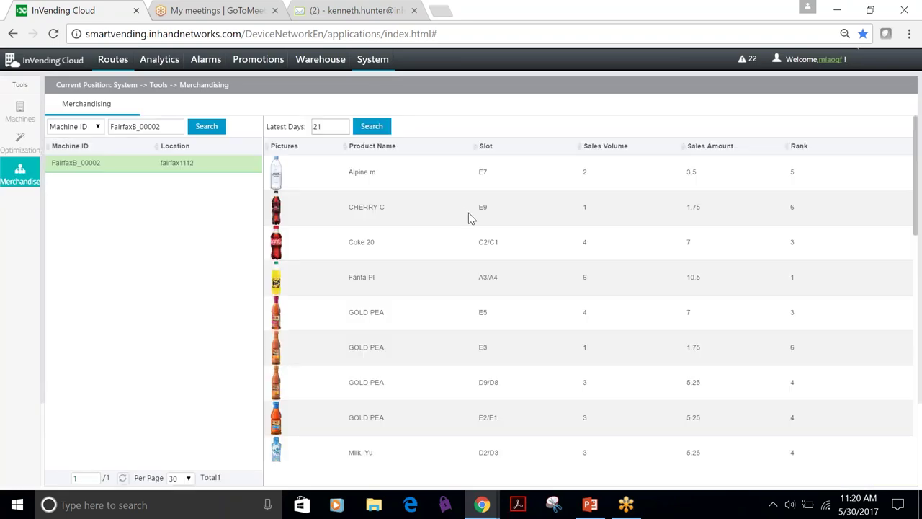
- Review FairfaxB_00002's sales ranking and pie chart, reload for the latest 20 days, then open Machine List
scroll(422, 179, "down", 5)
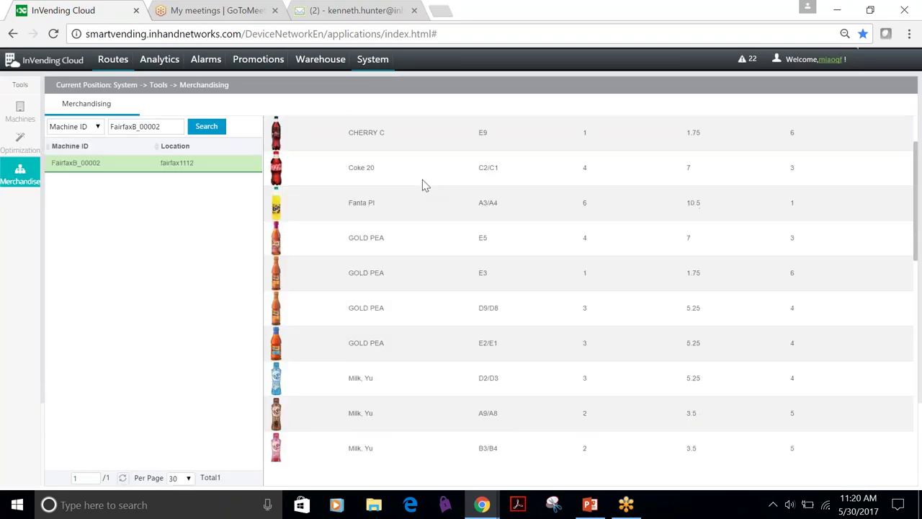
scroll(430, 222, "down", 5)
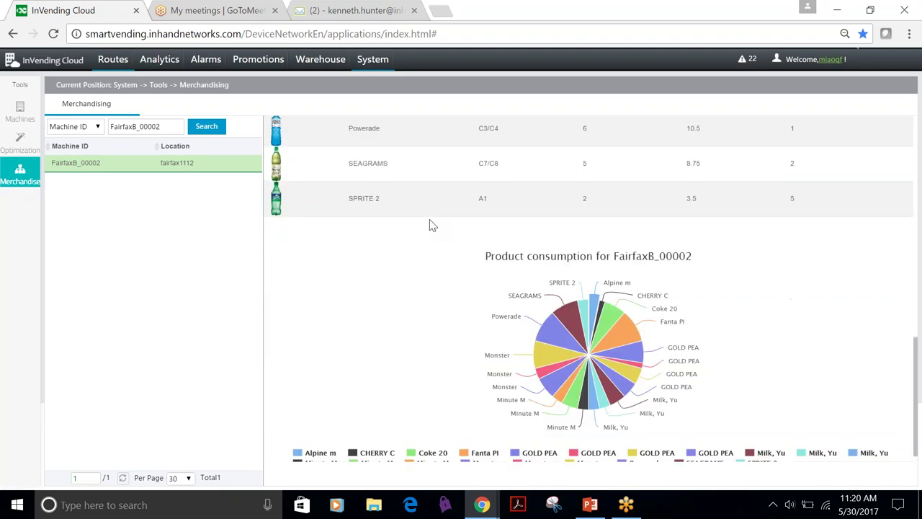
scroll(430, 223, "up", 3)
scroll(436, 231, "down", 3)
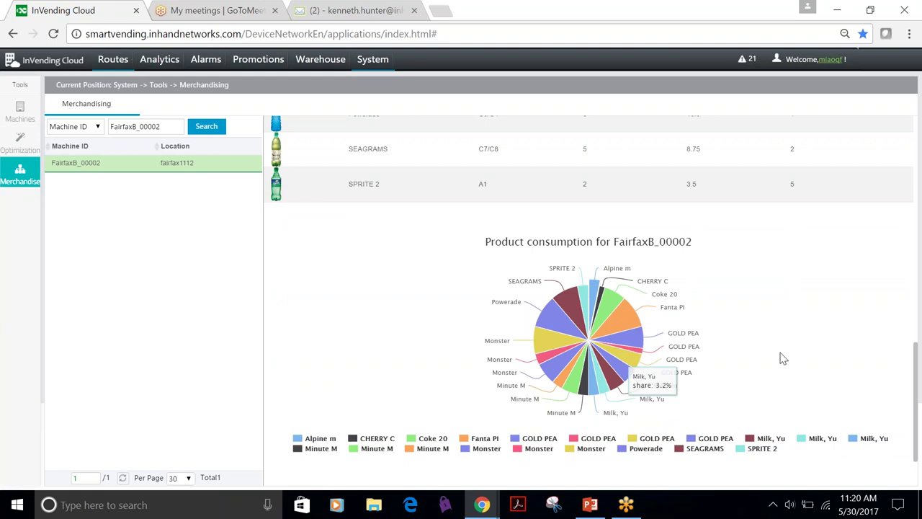
scroll(780, 358, "up", 6)
scroll(783, 356, "up", 3)
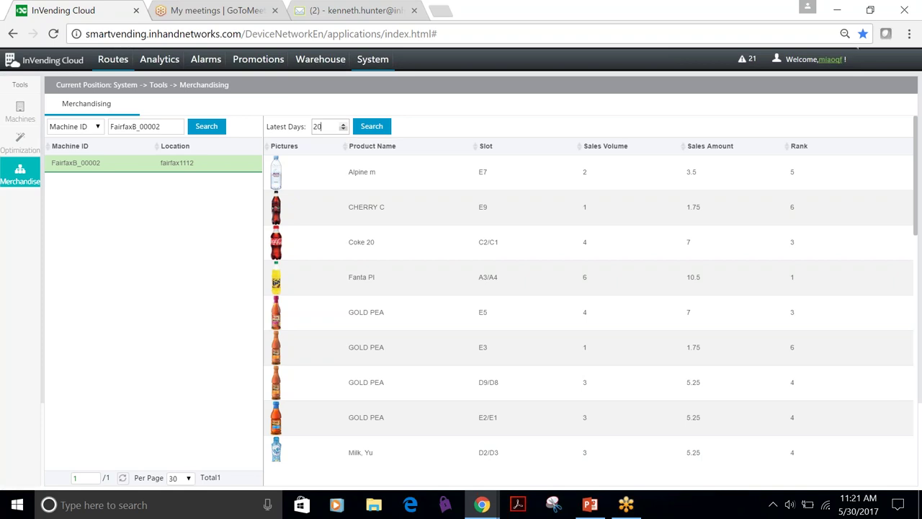
left_click(368, 134)
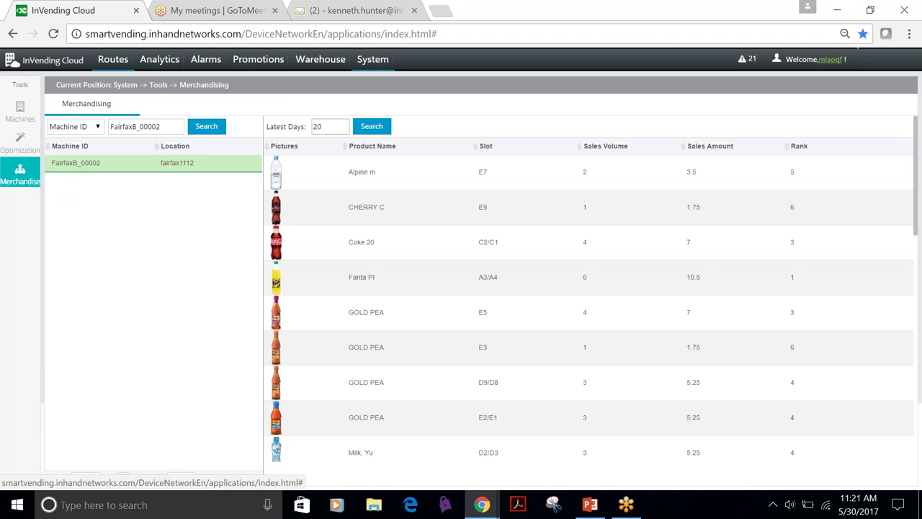
left_click(20, 140)
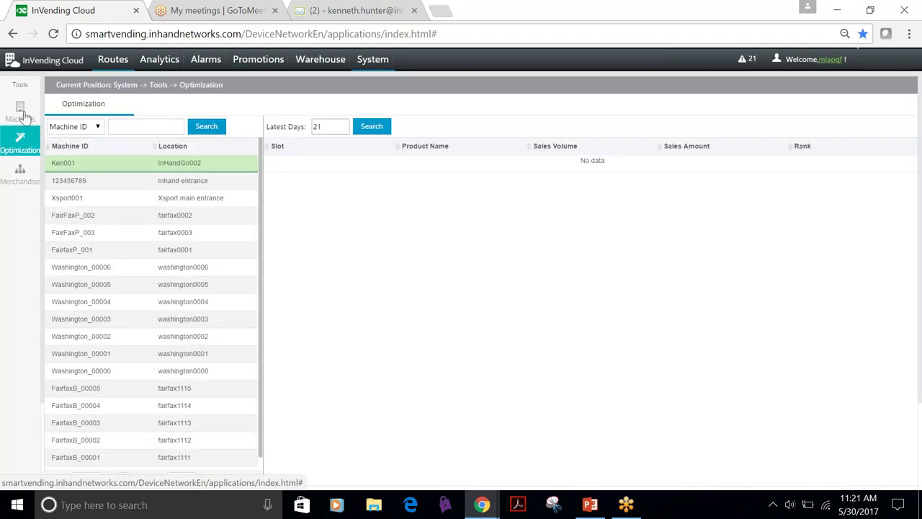
left_click(20, 112)
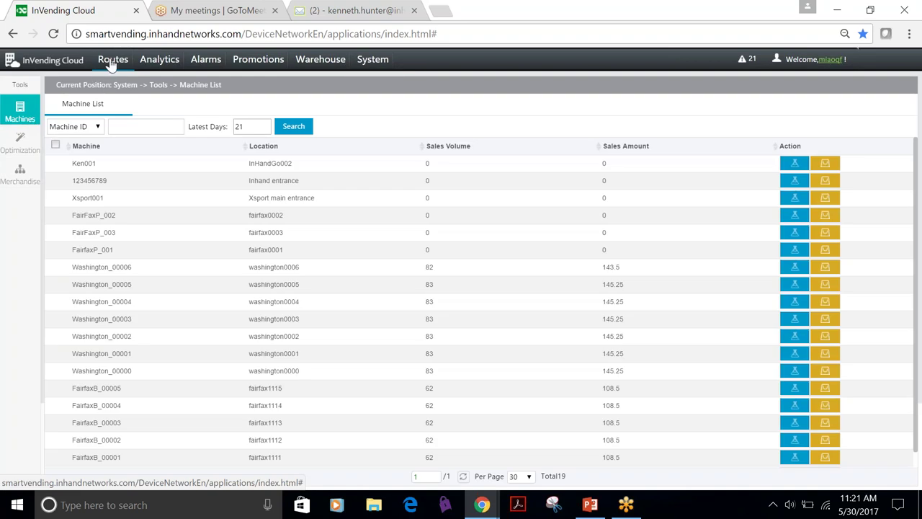
left_click(108, 62)
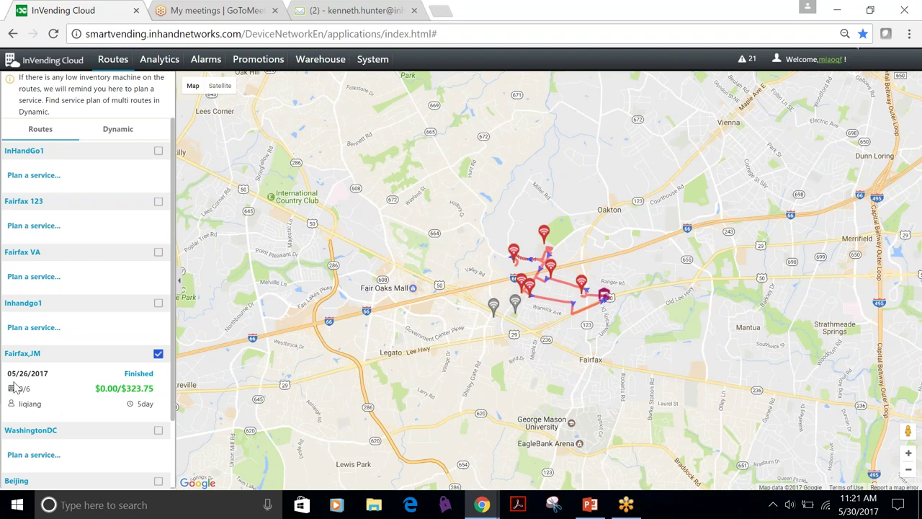
scroll(99, 384, "down", 1)
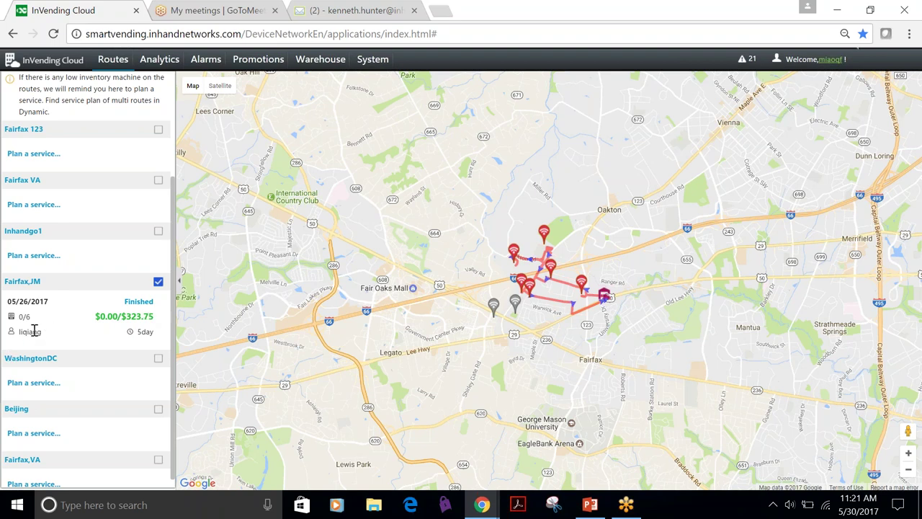
scroll(141, 338, "up", 2)
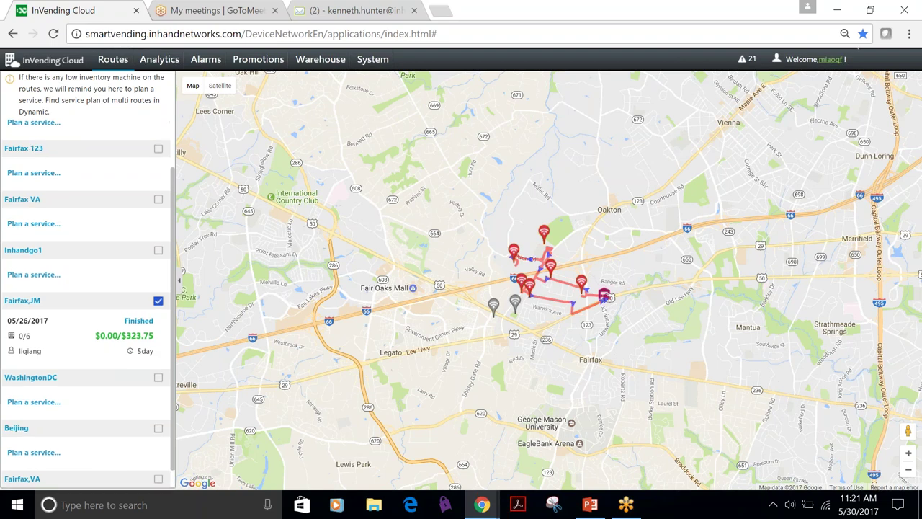
left_click(162, 65)
- Load the Sales Summary analytics report as a monthly report for May 2017
mouse_move(166, 81)
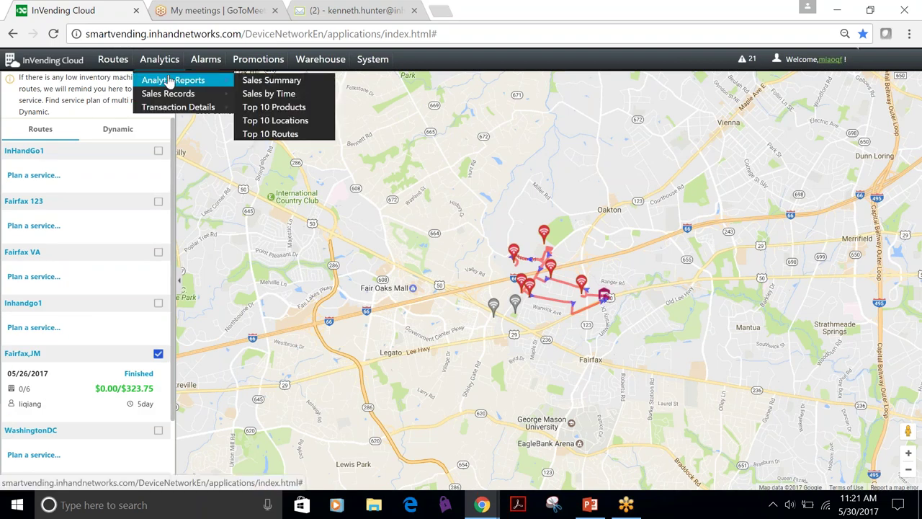
left_click(267, 83)
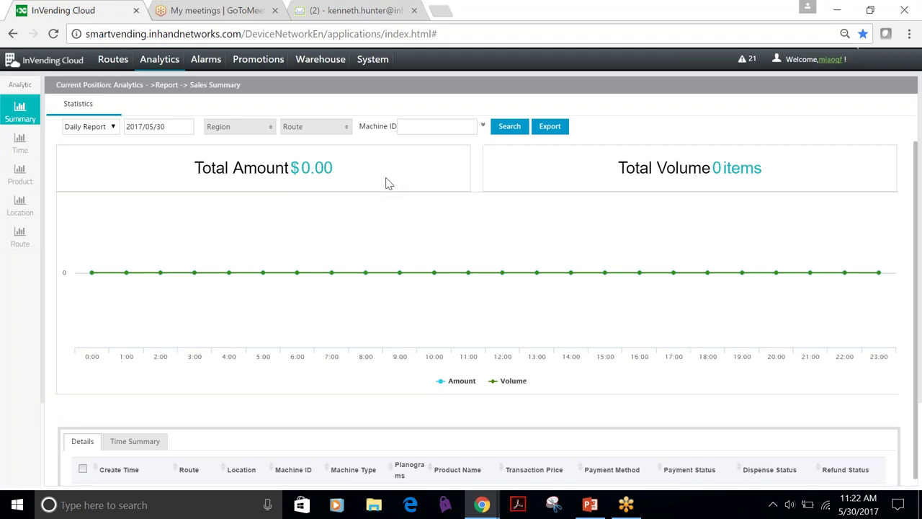
left_click(109, 128)
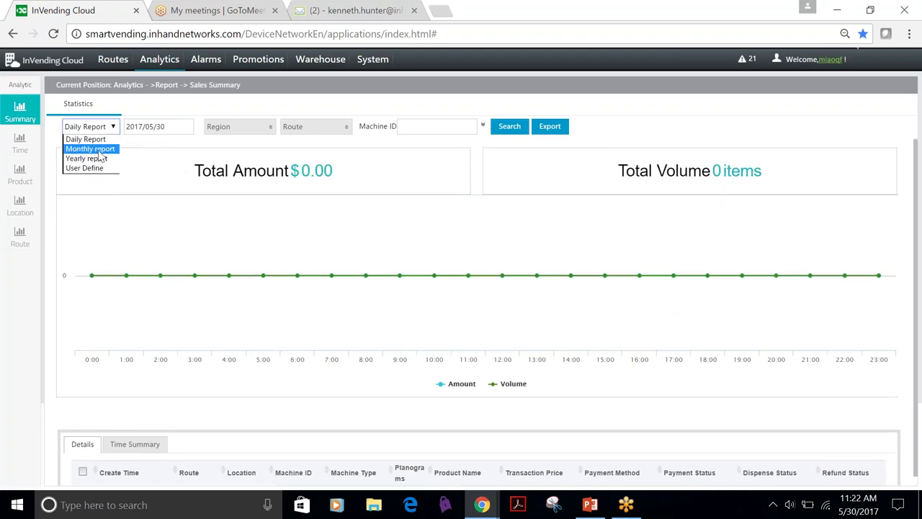
left_click(100, 151)
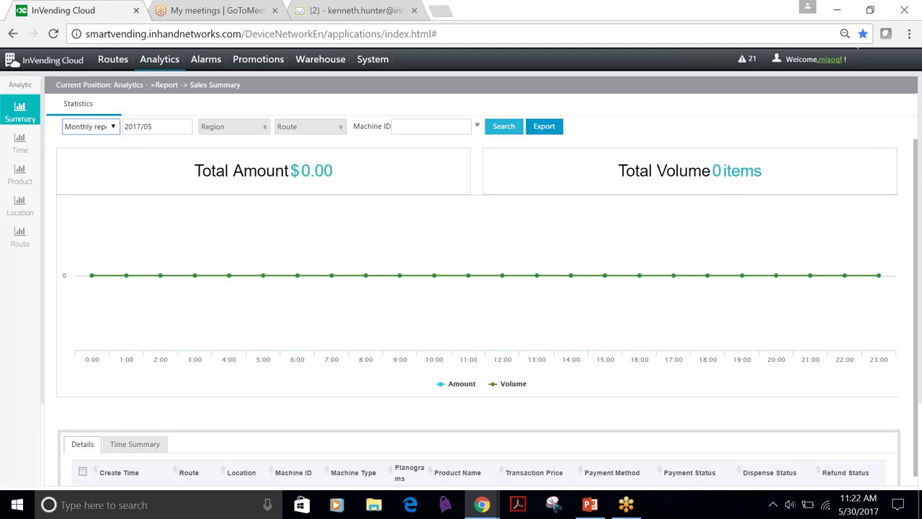
left_click(504, 128)
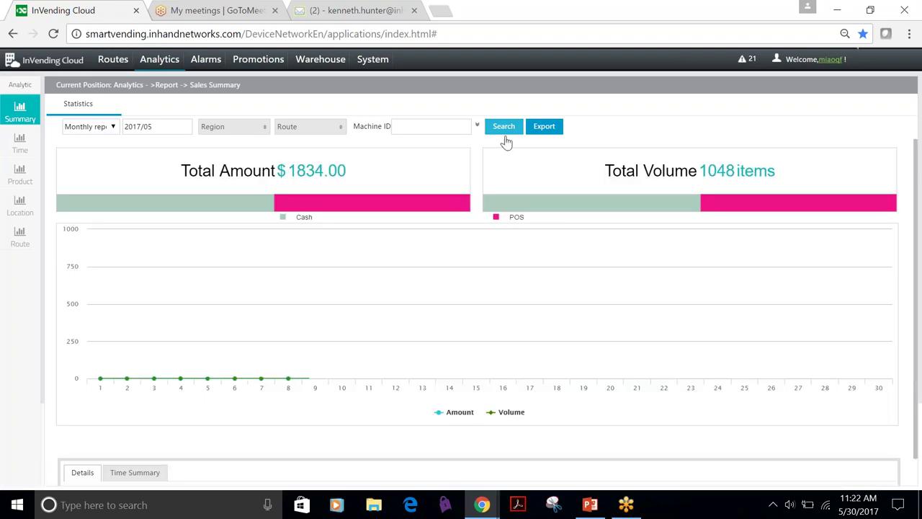
- Review May 2017's summary totals of $1834.00 and 1048 items sold
mouse_move(751, 252)
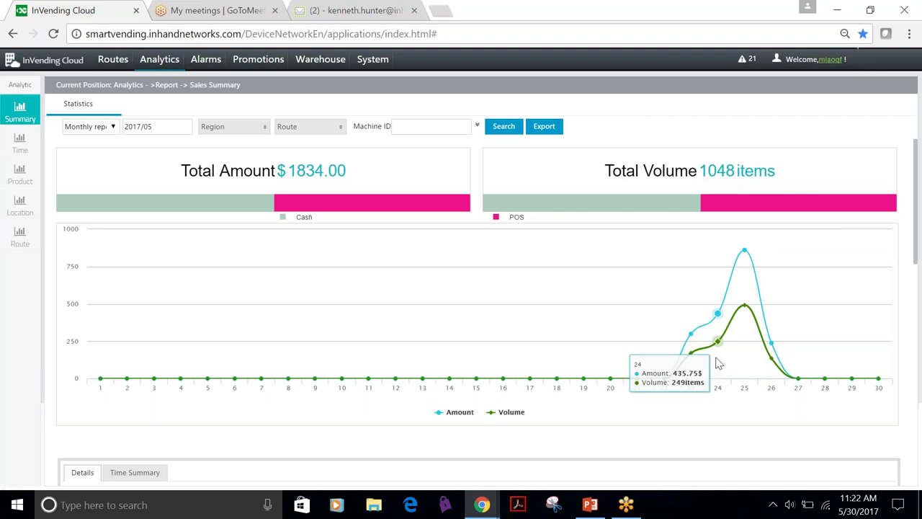
mouse_move(342, 204)
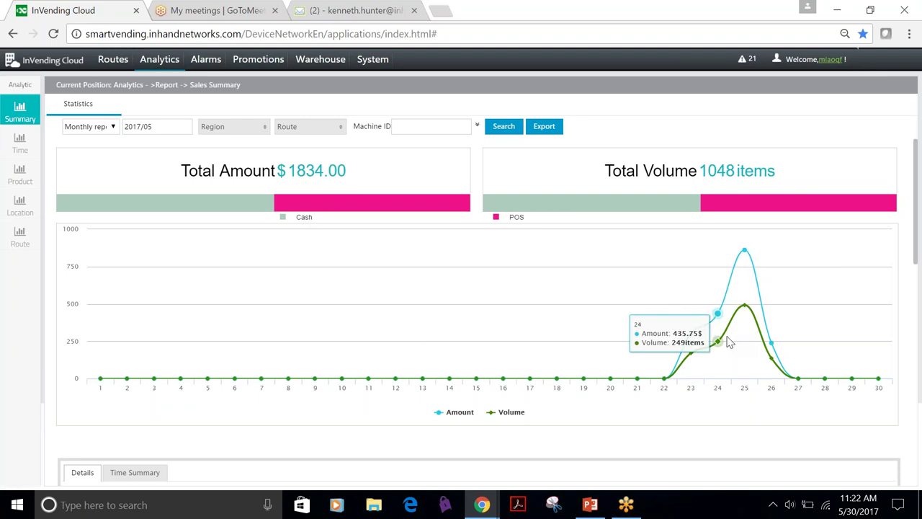
scroll(728, 384, "down", 3)
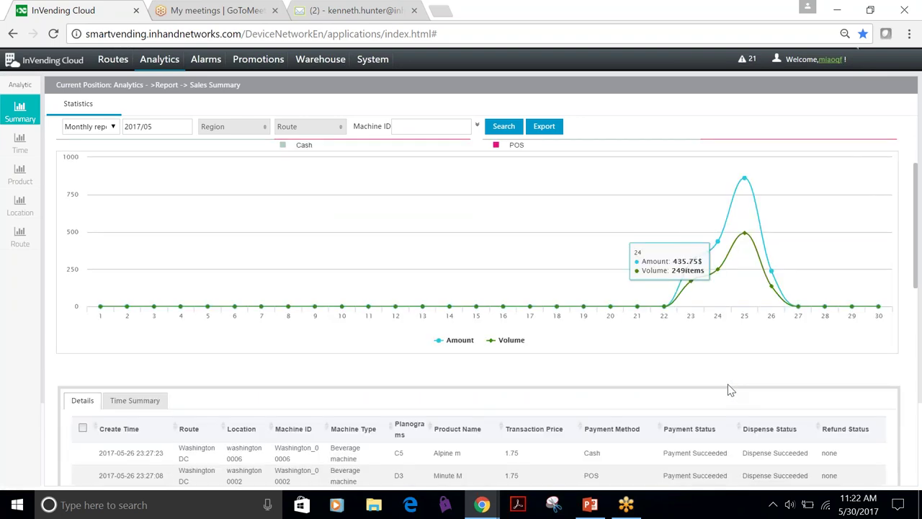
scroll(726, 384, "down", 1)
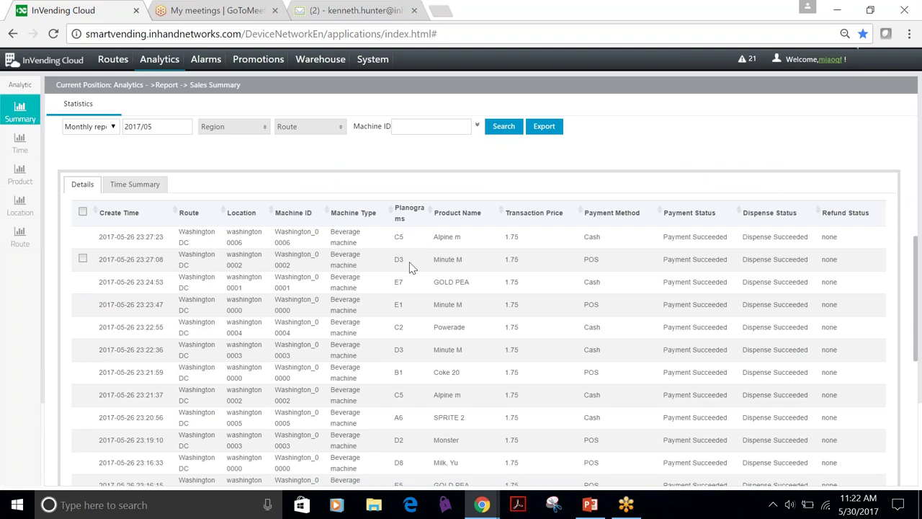
scroll(447, 266, "down", 1)
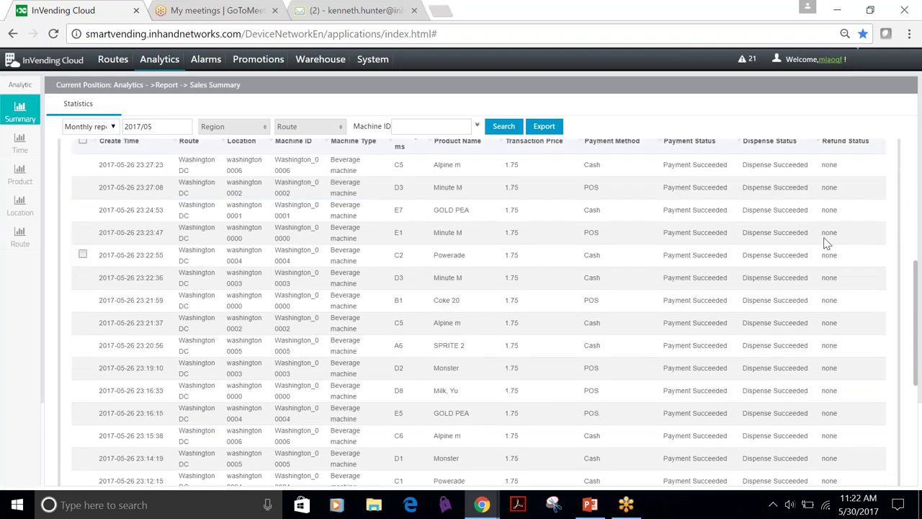
scroll(802, 204, "up", 5)
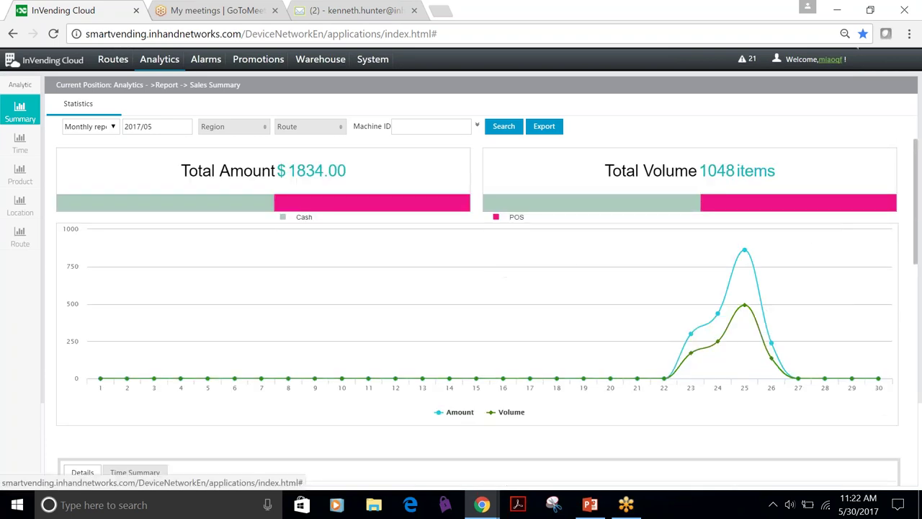
left_click(29, 148)
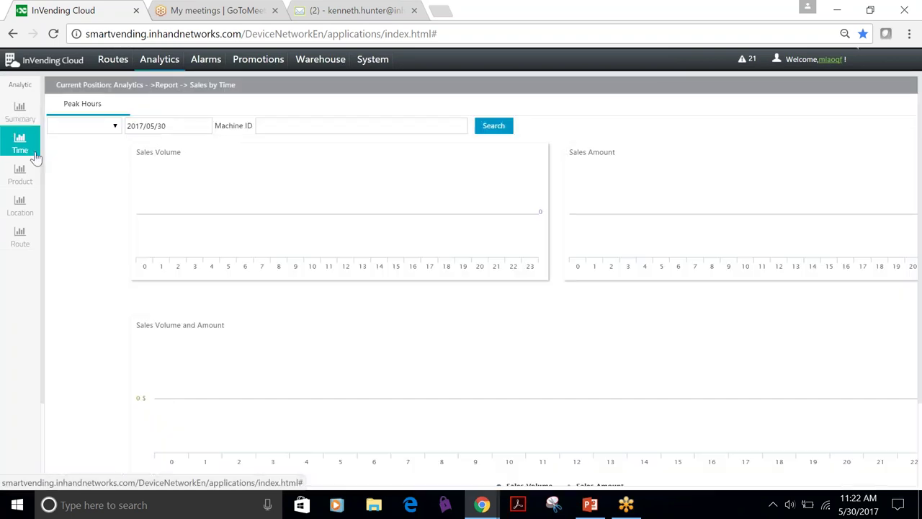
- Load the Sales by Time peak-hours report for 23 May 2017
left_click(115, 128)
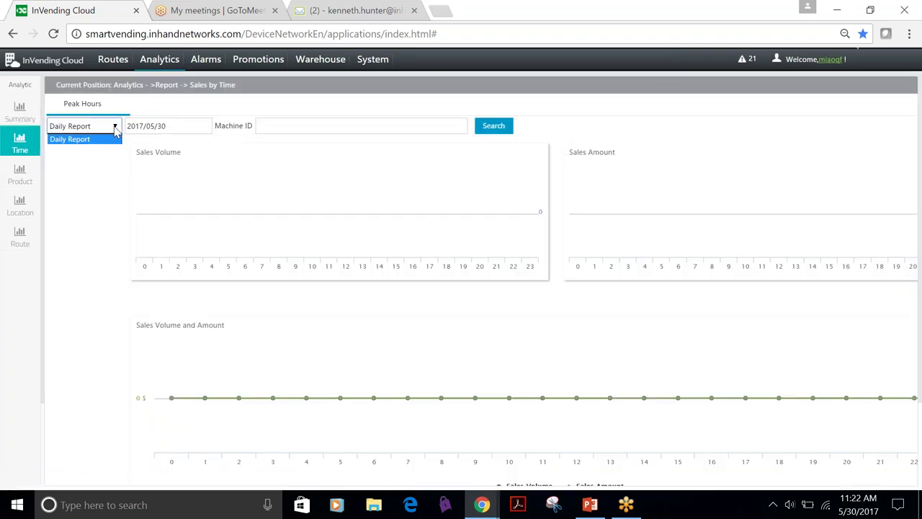
left_click(76, 138)
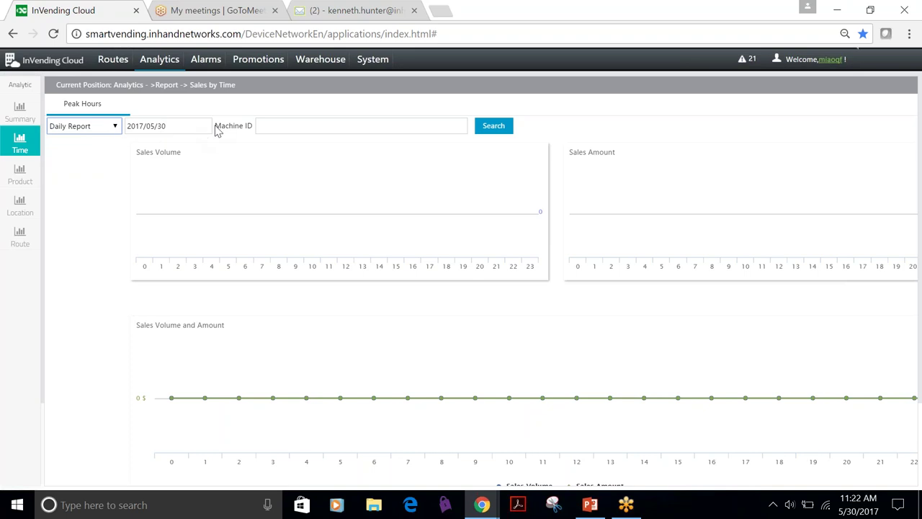
left_click(190, 132)
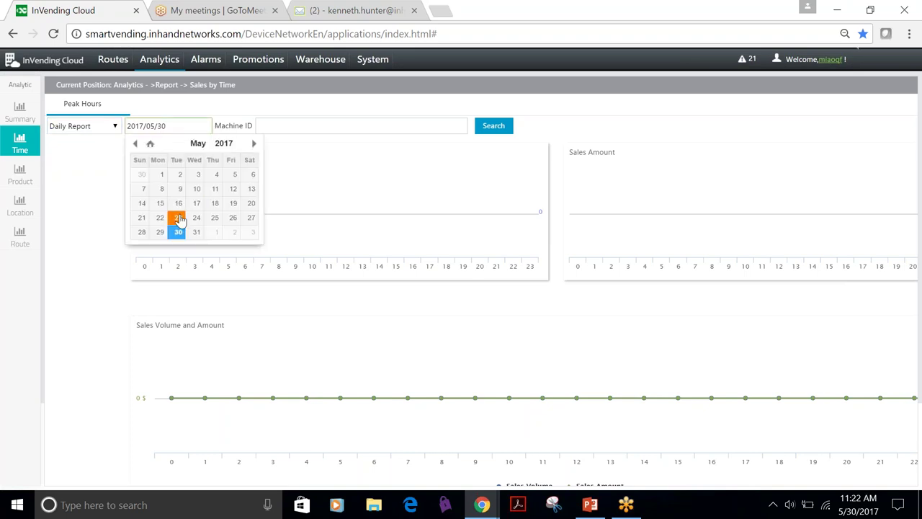
left_click(499, 132)
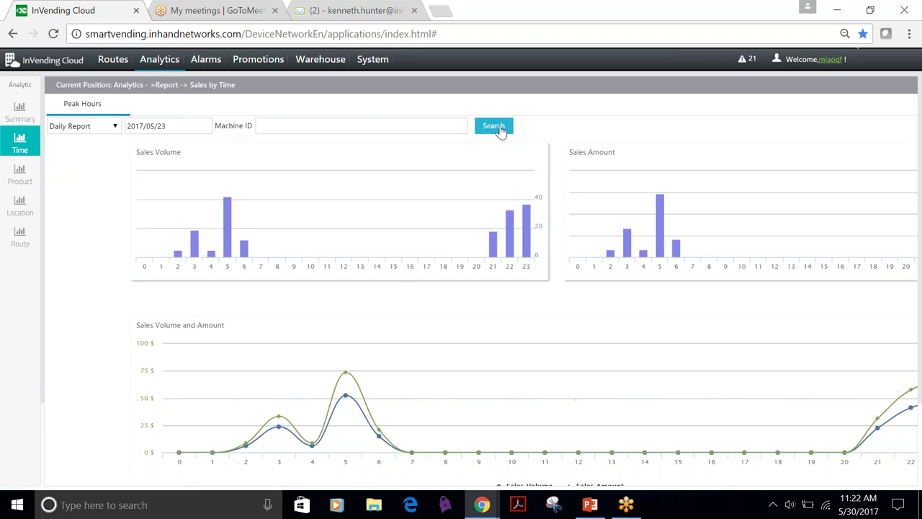
scroll(509, 296, "down", 1)
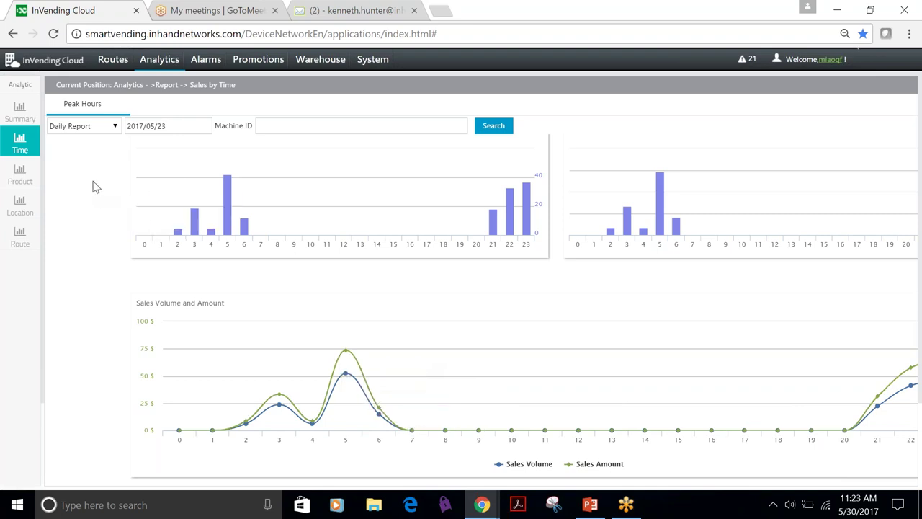
- Load the monthly Top 10 Products report for May 2017, led by GOLD PEA at 139 items
left_click(37, 189)
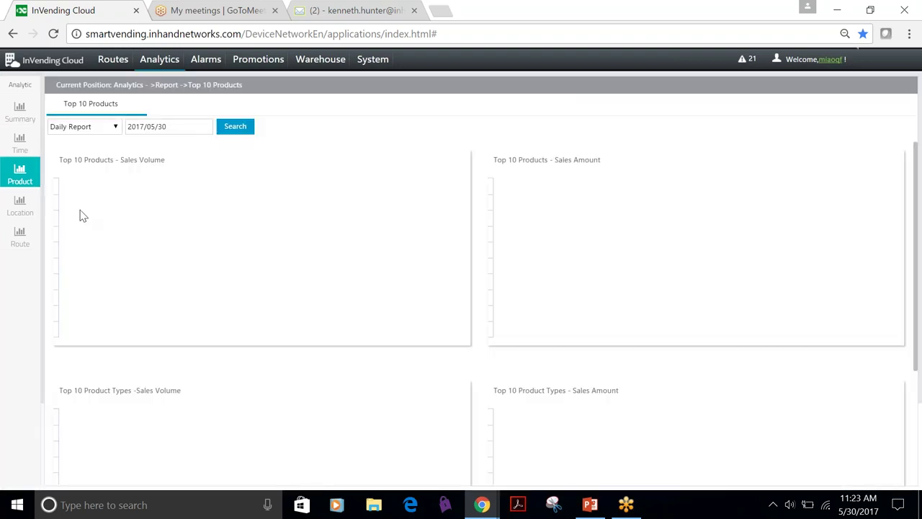
left_click(96, 129)
left_click(96, 149)
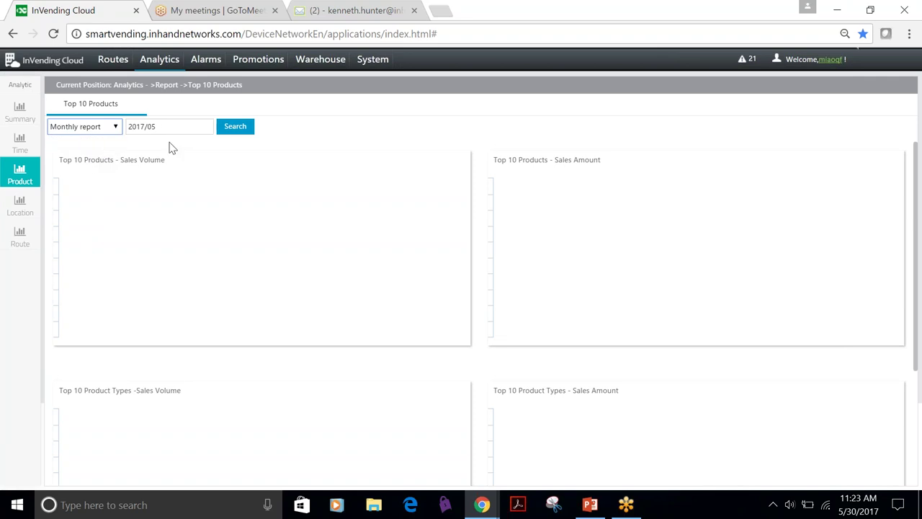
left_click(237, 131)
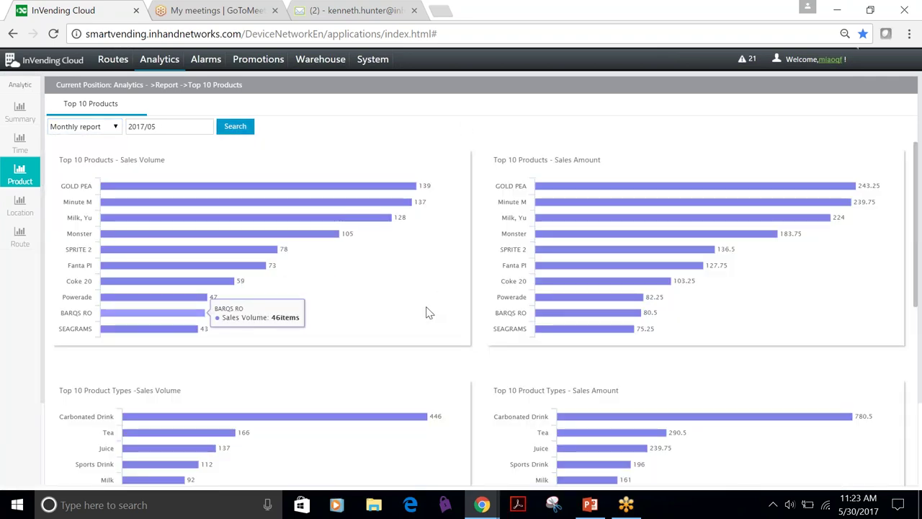
scroll(428, 312, "down", 2)
scroll(428, 313, "down", 5)
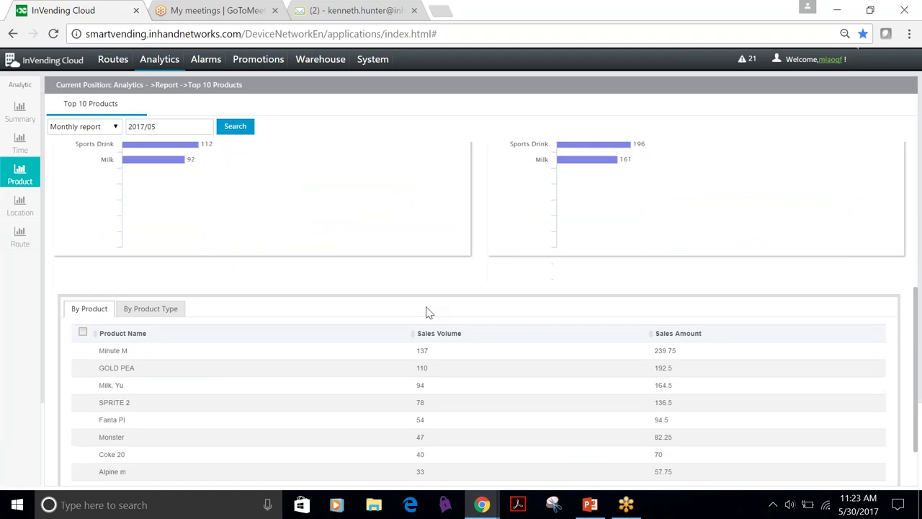
scroll(432, 255, "down", 1)
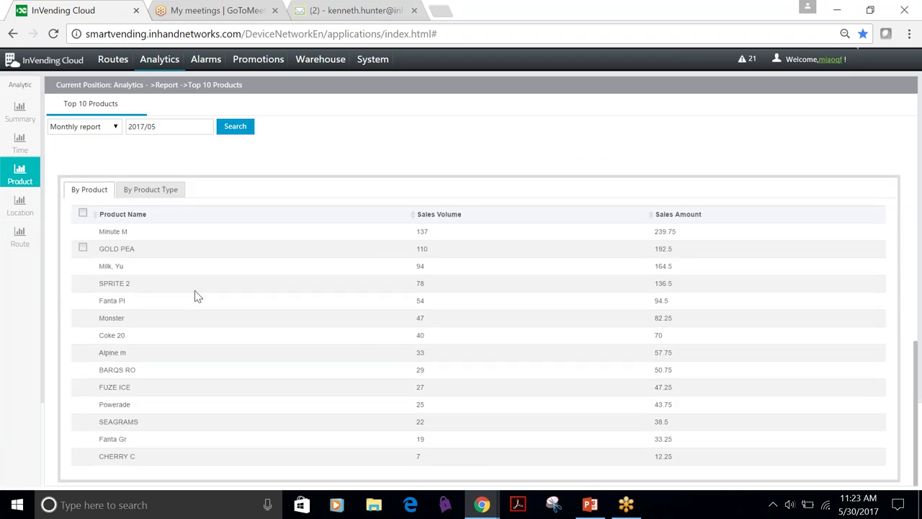
scroll(489, 362, "up", 8)
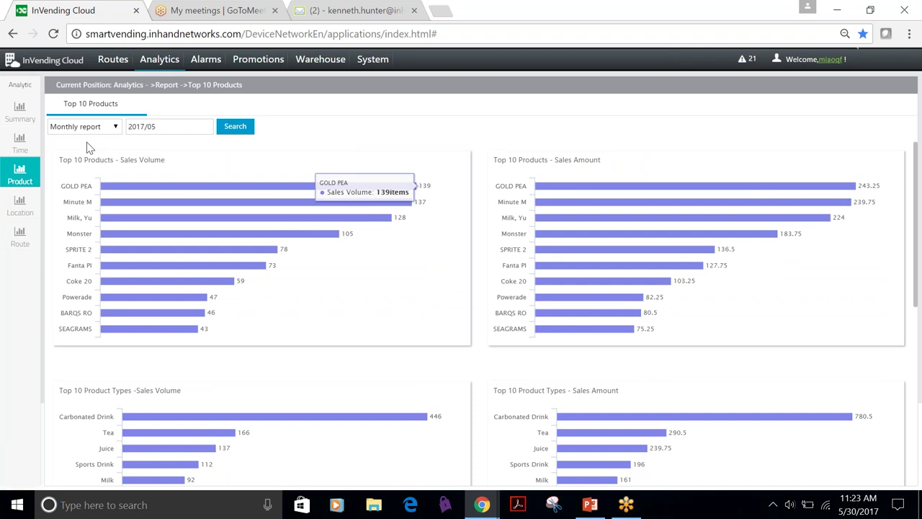
left_click(20, 207)
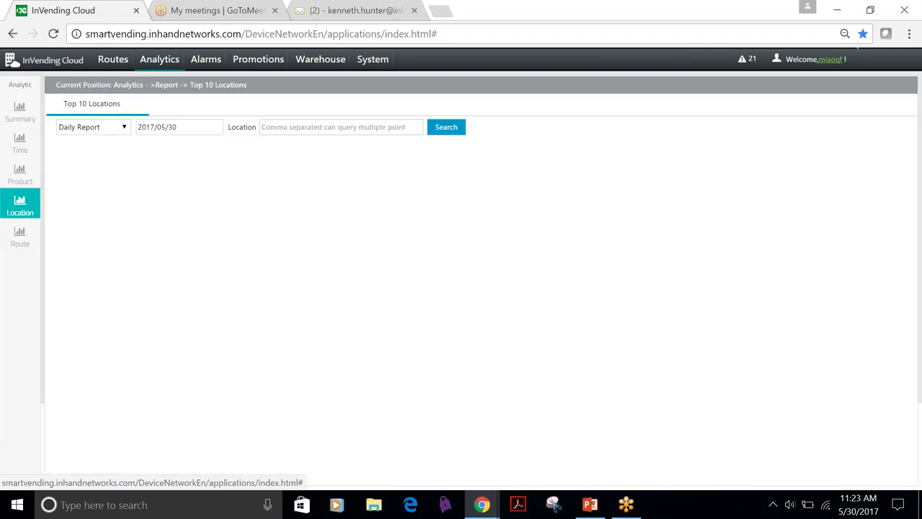
left_click(97, 127)
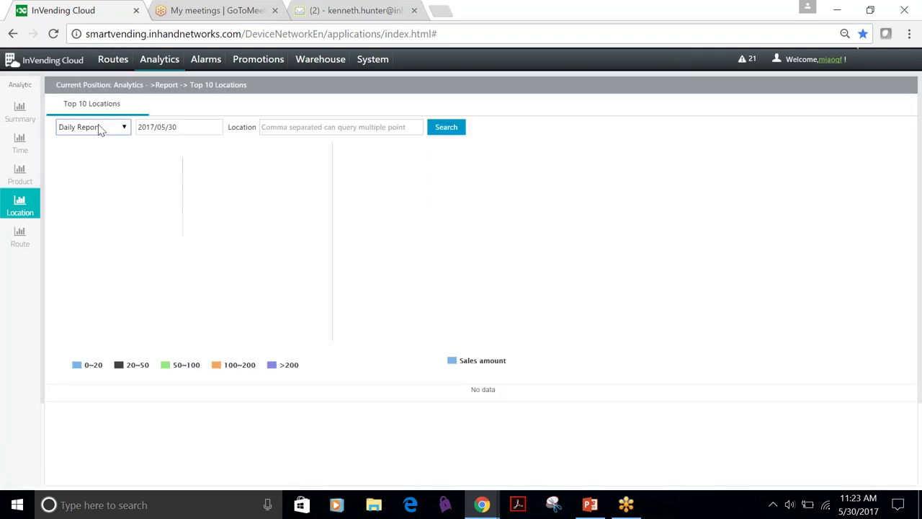
left_click(96, 160)
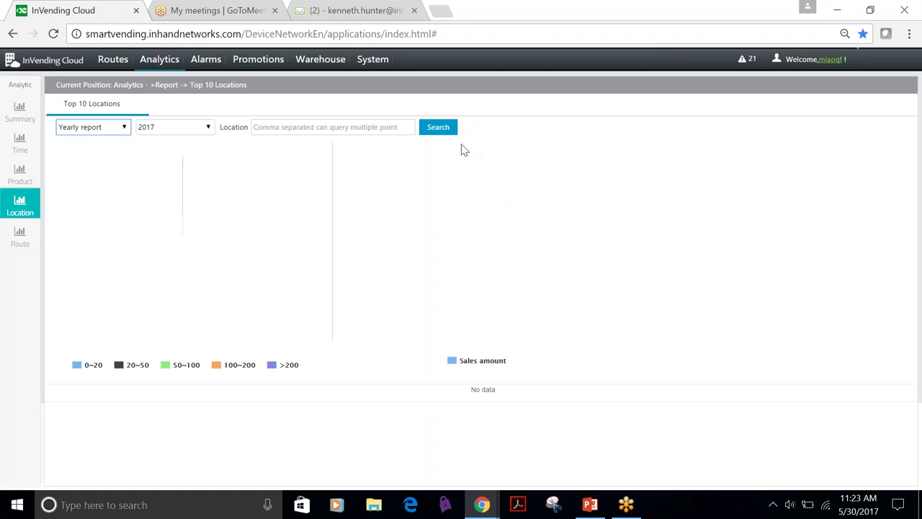
left_click(441, 132)
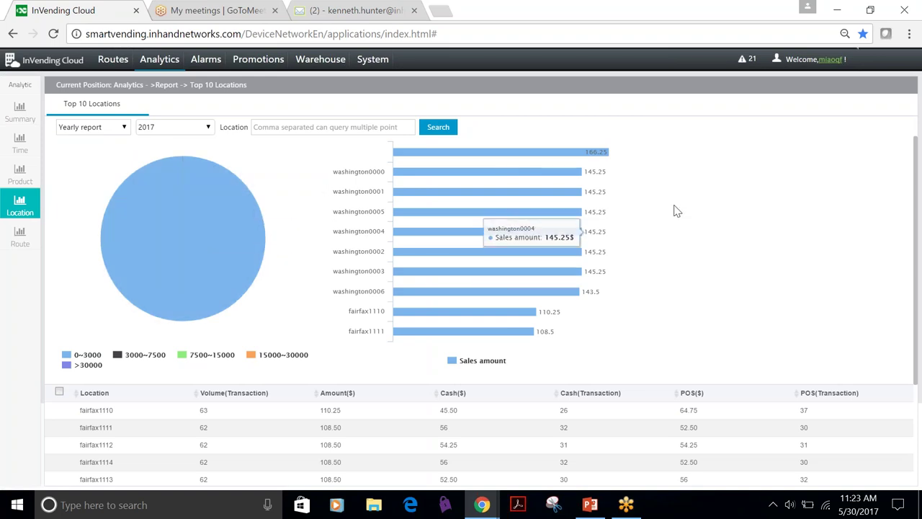
scroll(673, 213, "down", 2)
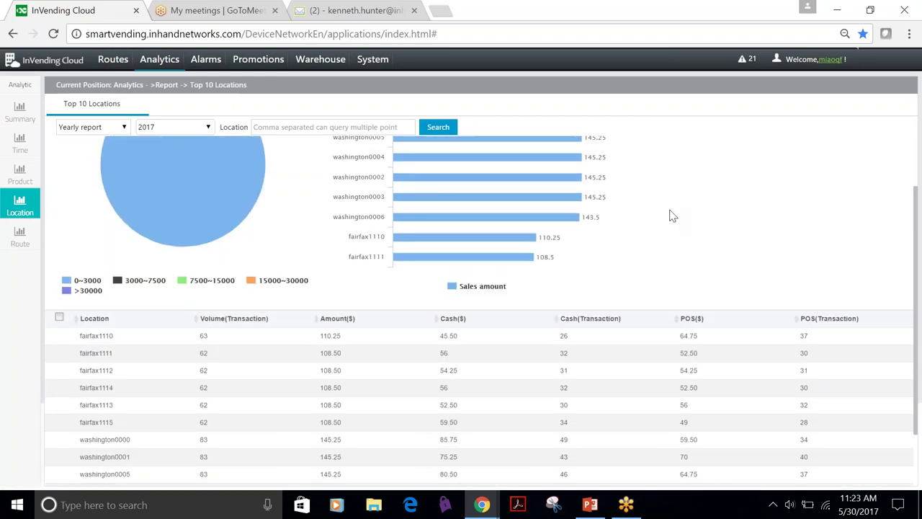
scroll(565, 332, "up", 2)
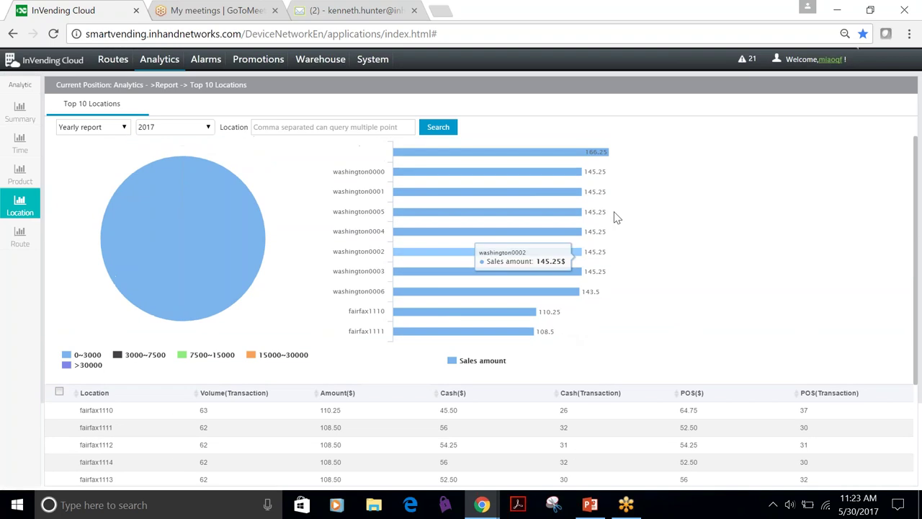
- Generate the monthly Top 10 Routes report for May 2017, with WashingtonDC leading at $1015
left_click(19, 237)
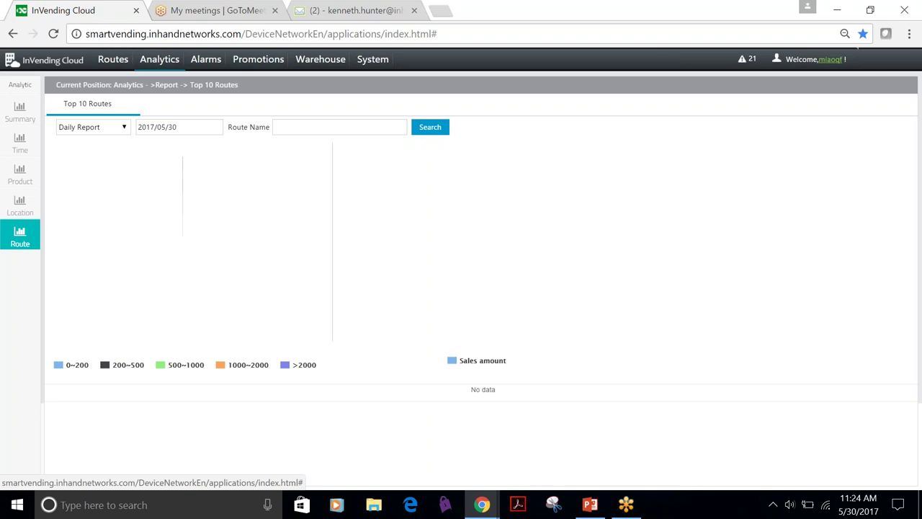
left_click(124, 130)
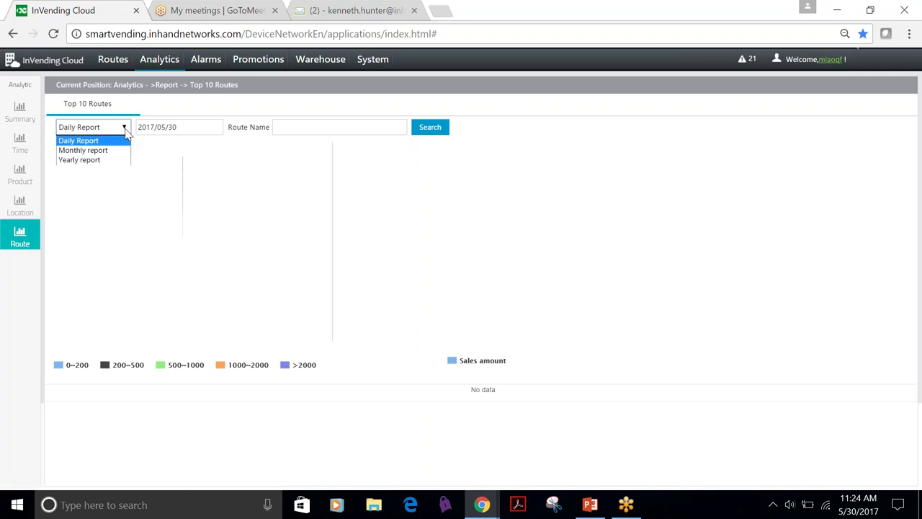
left_click(108, 151)
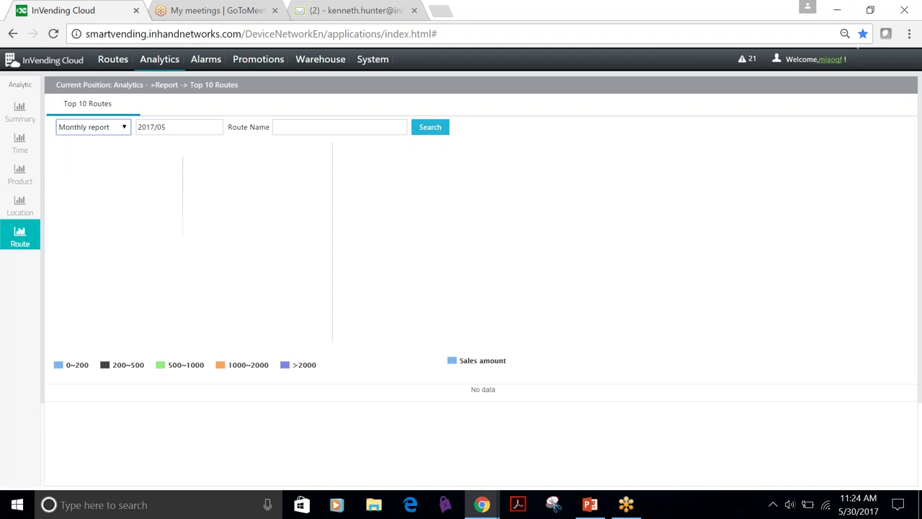
left_click(439, 130)
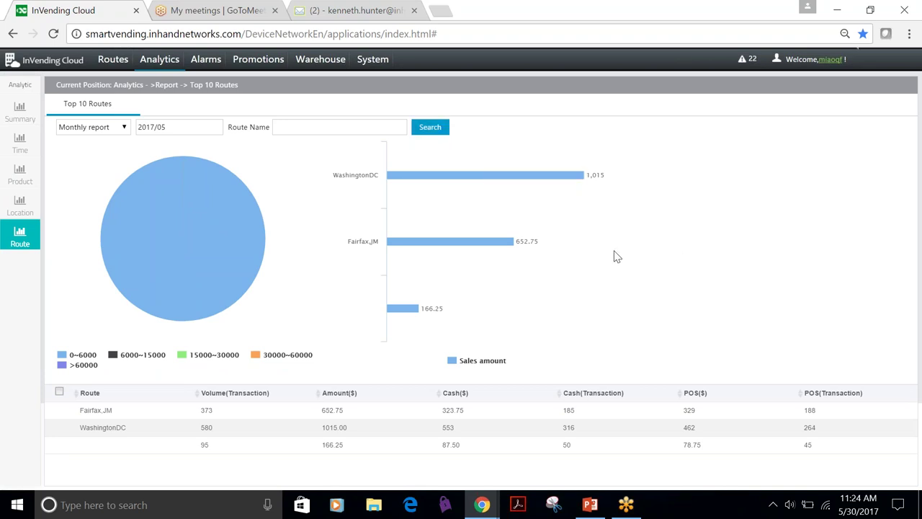
mouse_move(614, 275)
- Open the Media Library's Upload File dialog and set the media type to Image
mouse_move(253, 60)
mouse_move(262, 84)
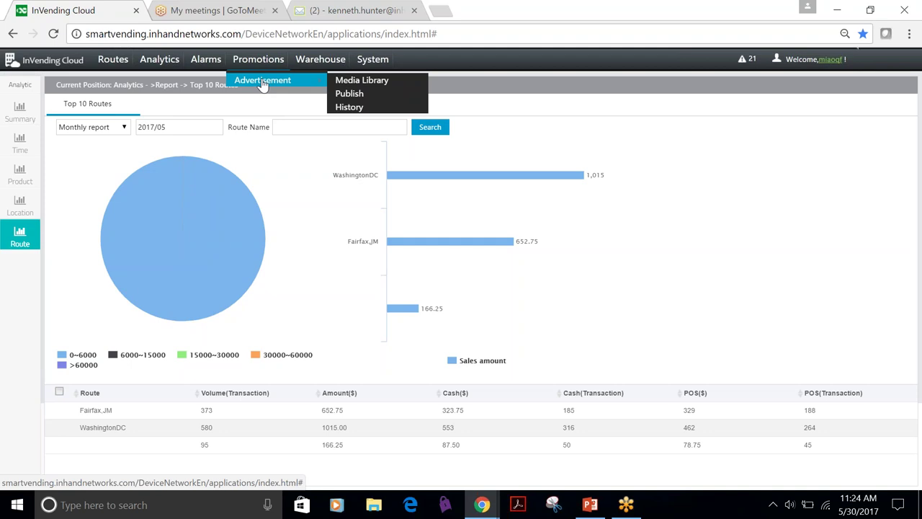
left_click(337, 83)
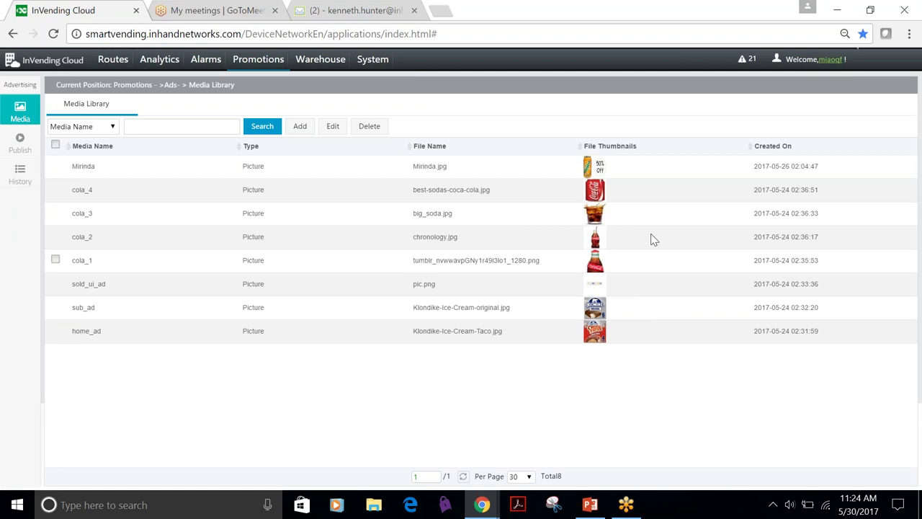
left_click(301, 127)
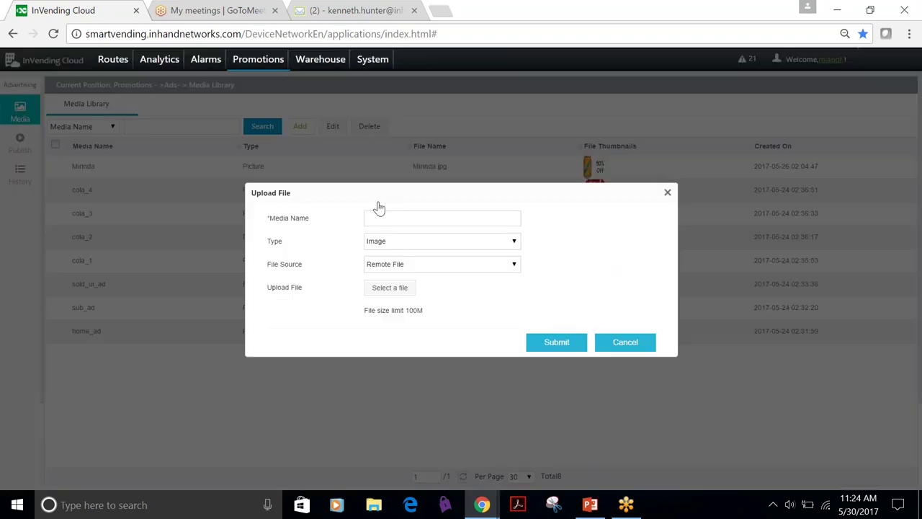
left_click(477, 242)
left_click(476, 253)
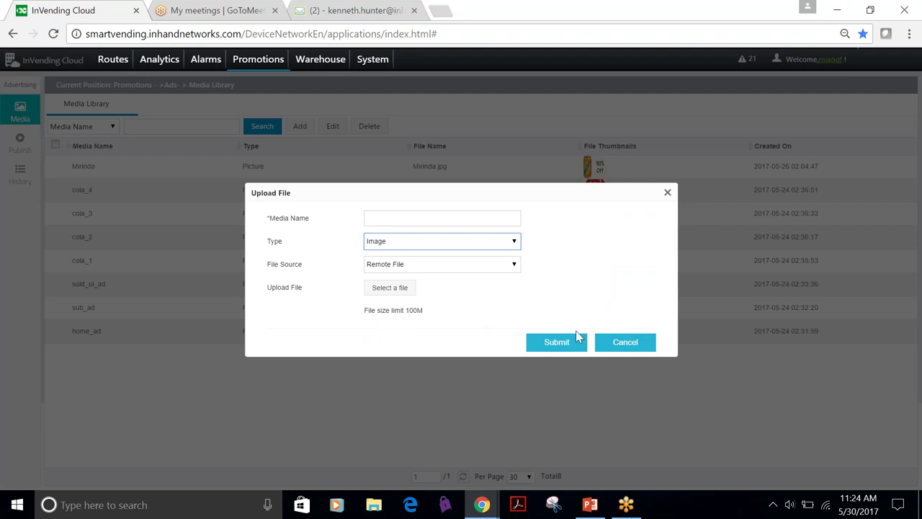
- Cancel the upload, check ad delivery progress in the Ad Task List, then return to Ad Management
left_click(615, 347)
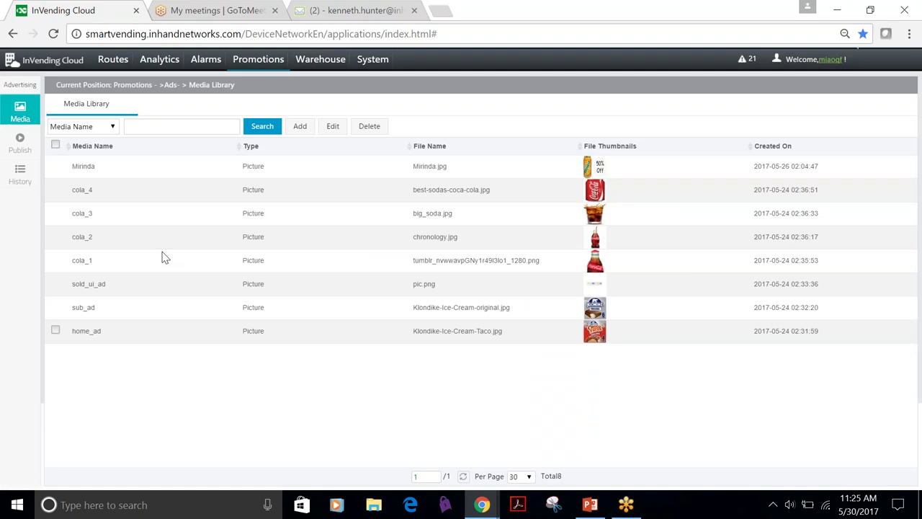
left_click(20, 144)
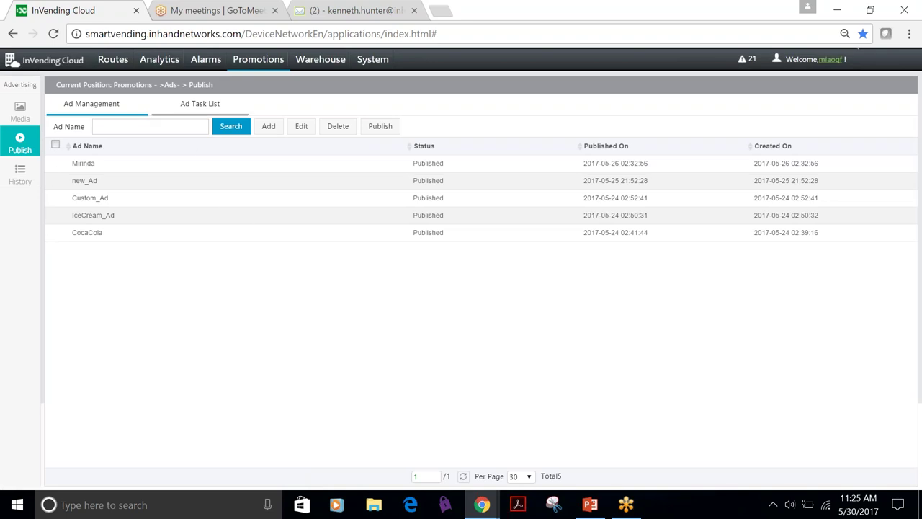
left_click(200, 103)
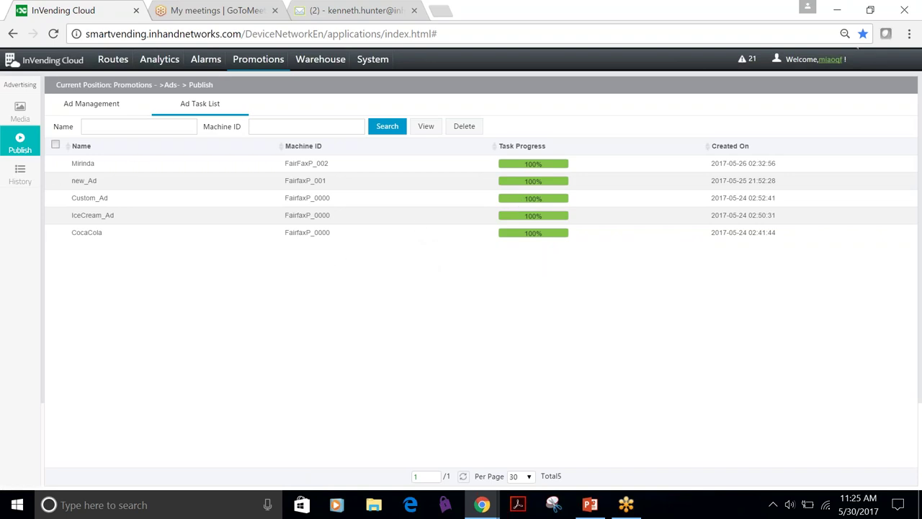
left_click(101, 110)
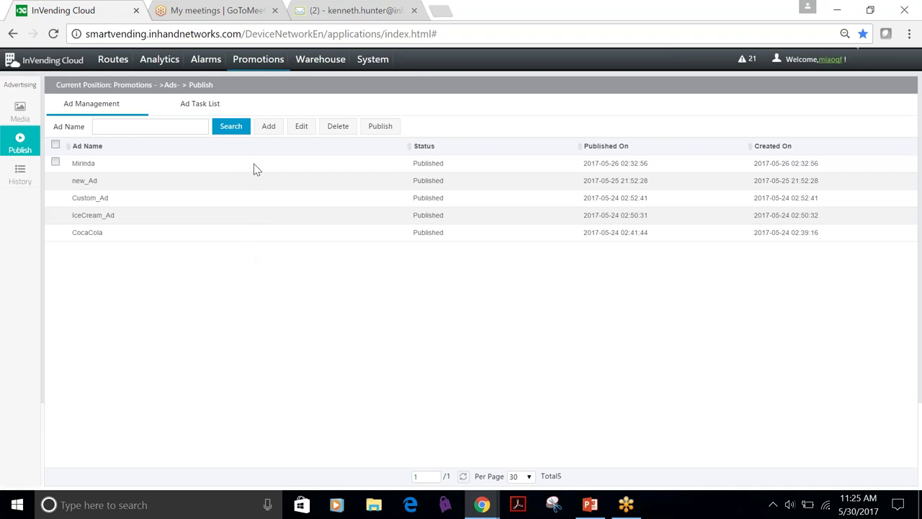
- Open the Mirinda ad for editing and add another schedule row
left_click(339, 160)
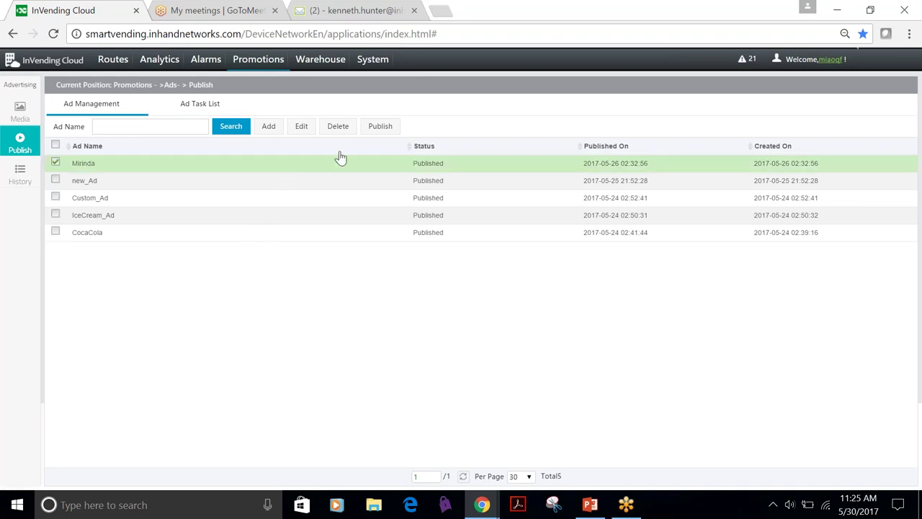
left_click(302, 128)
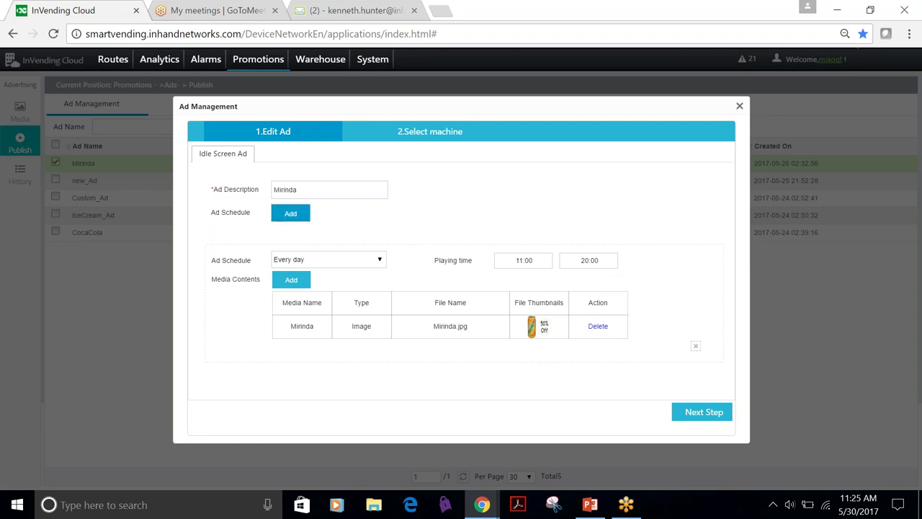
left_click(290, 214)
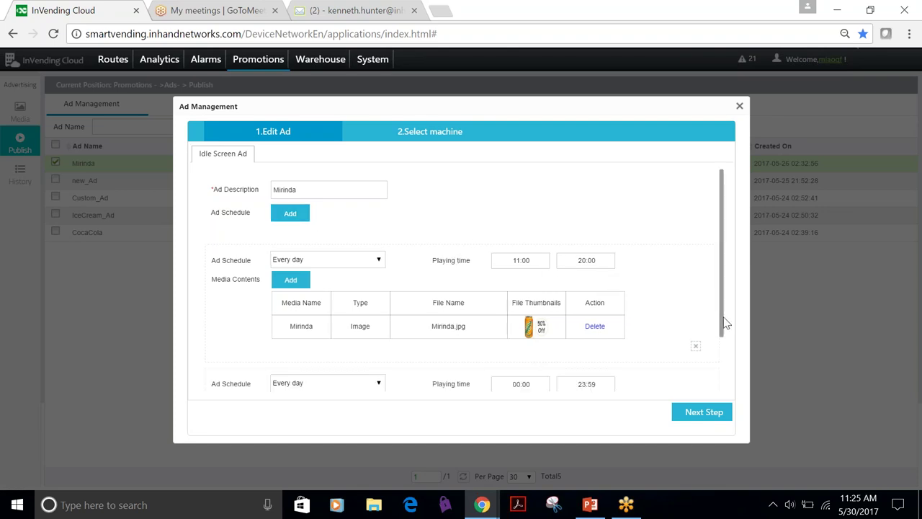
left_click_drag(726, 324, 724, 382)
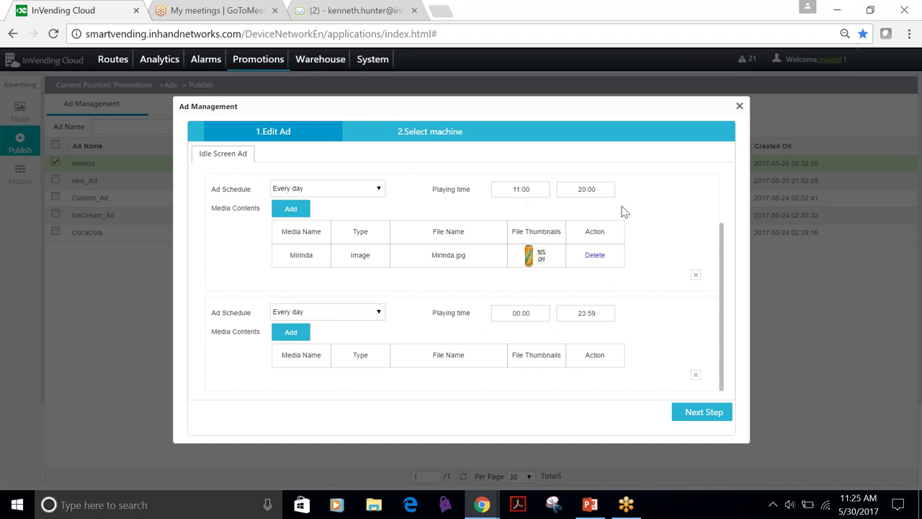
- Set the second playing time and proceed, acknowledging the duplicate play times warning
left_click(541, 319)
left_click(664, 313)
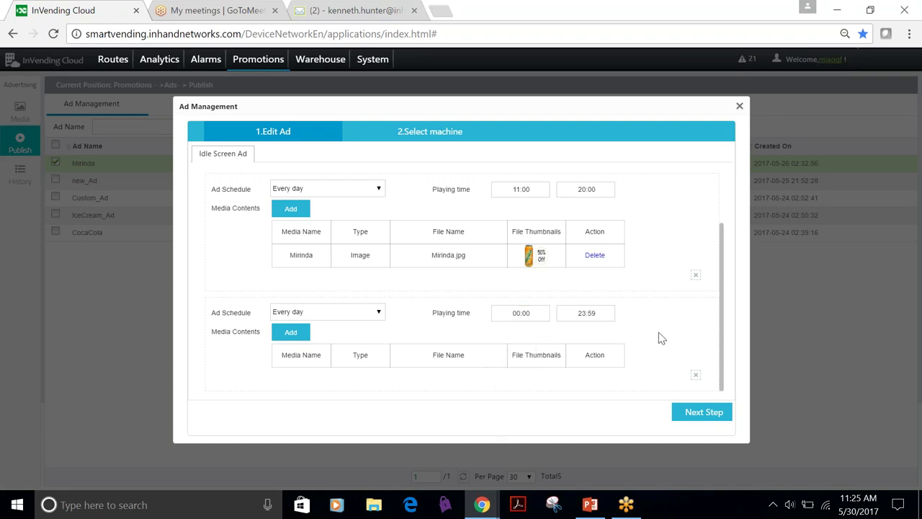
left_click(701, 416)
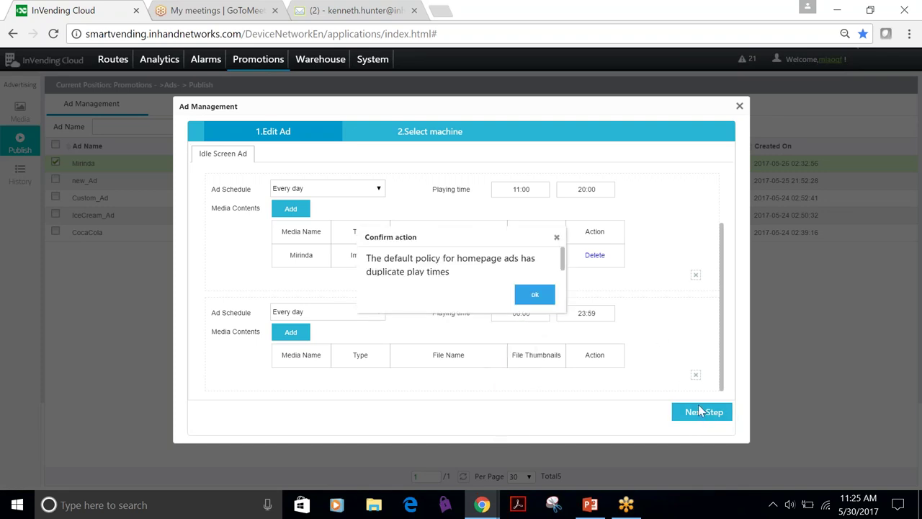
left_click(536, 295)
scroll(298, 292, "up", 2)
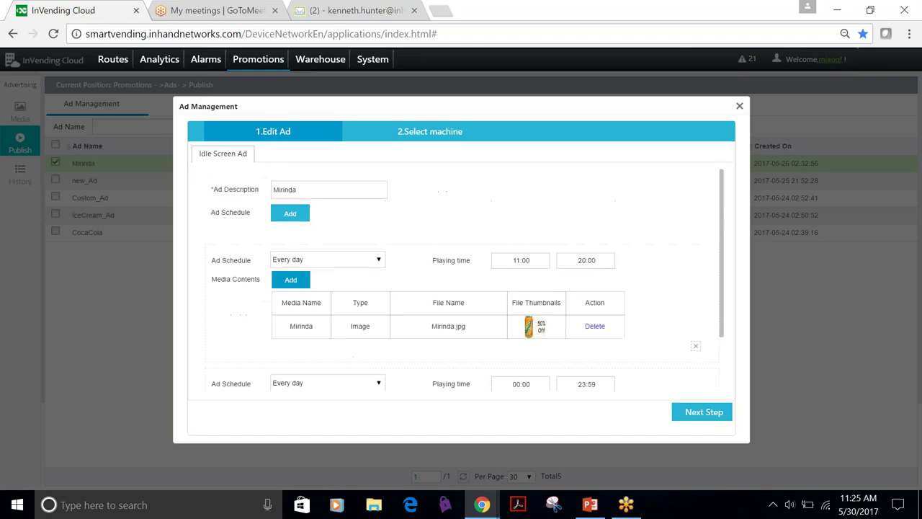
- Discard the Mirinda edits and start a new ad described as 'PROMO'
left_click(738, 107)
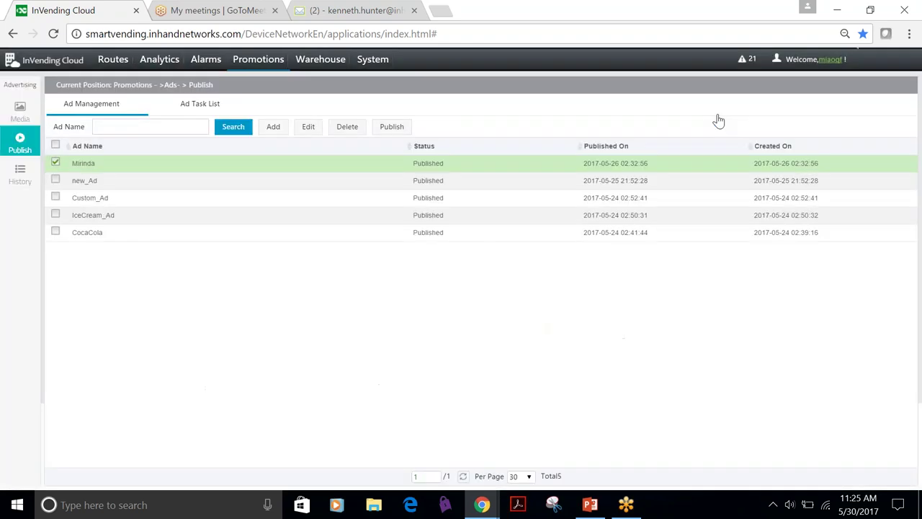
left_click(273, 126)
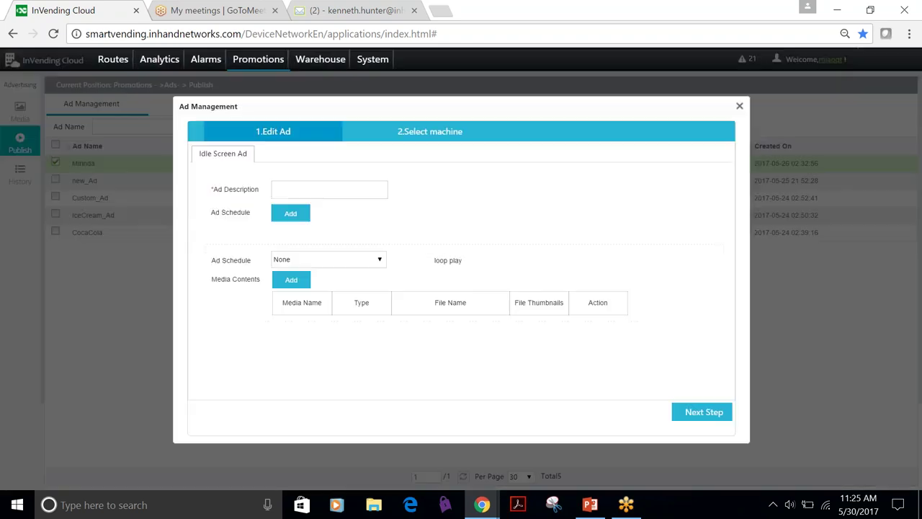
left_click(336, 186)
type("PROMO")
- Try the schedule options, finally setting Ad Schedule to None so the ad loops
left_click(369, 264)
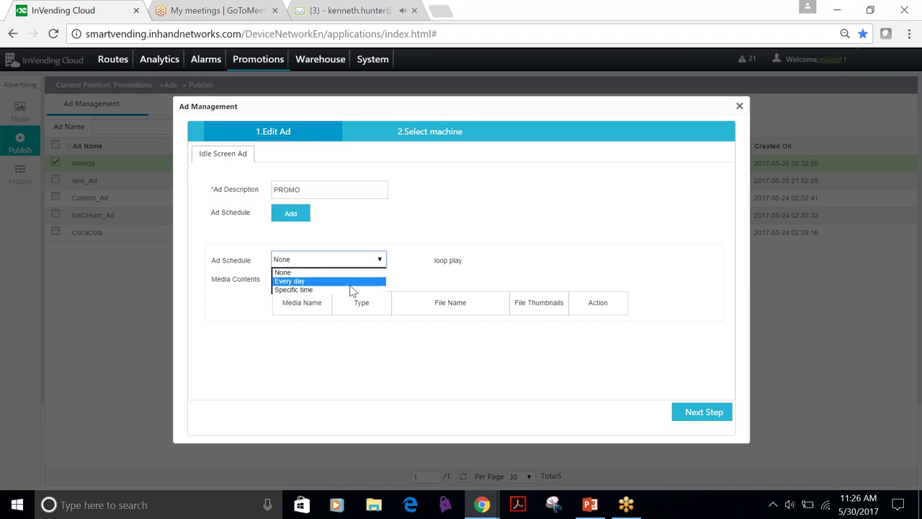
left_click(354, 274)
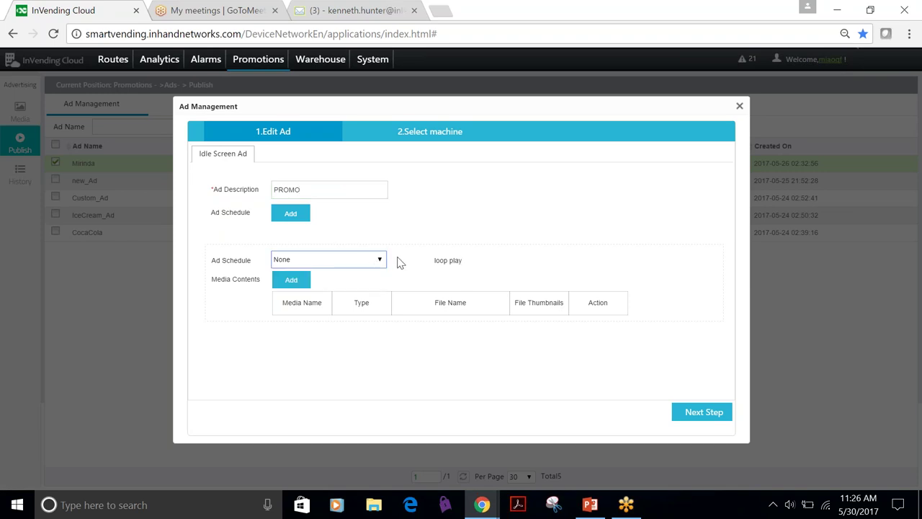
left_click(369, 262)
left_click(355, 282)
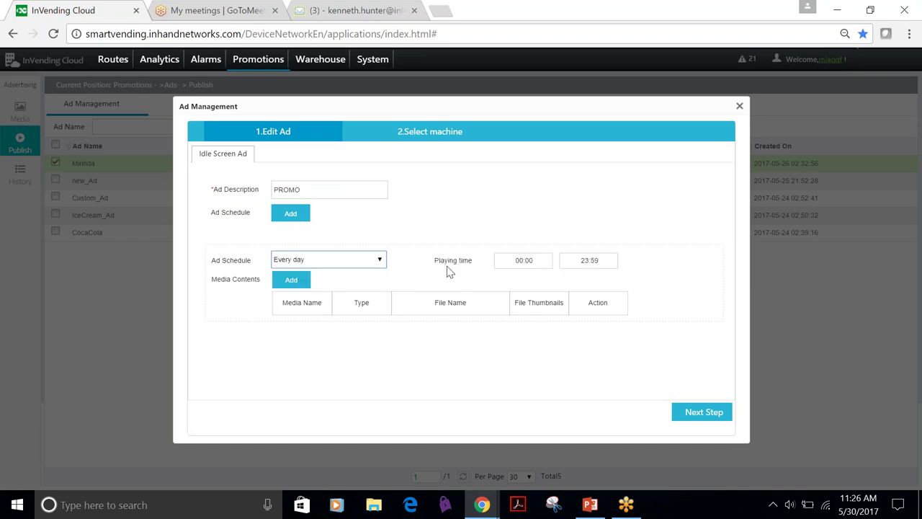
left_click(351, 264)
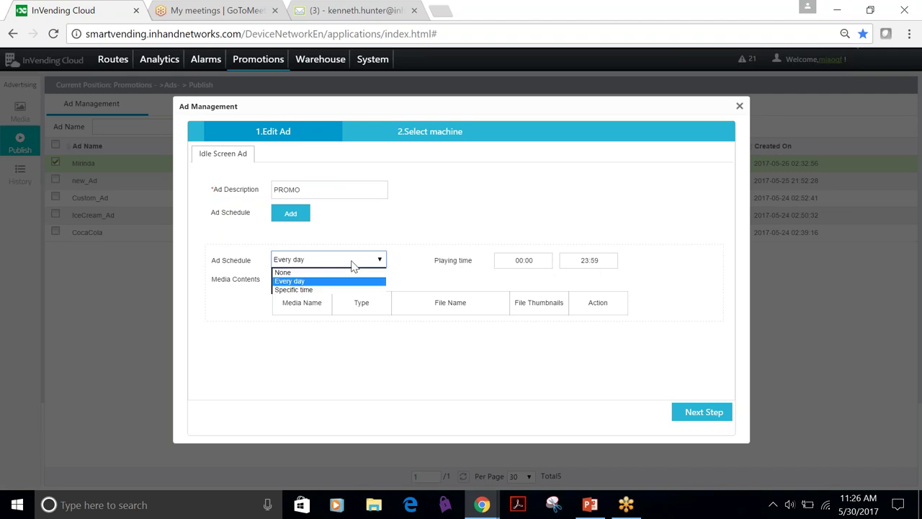
left_click(329, 292)
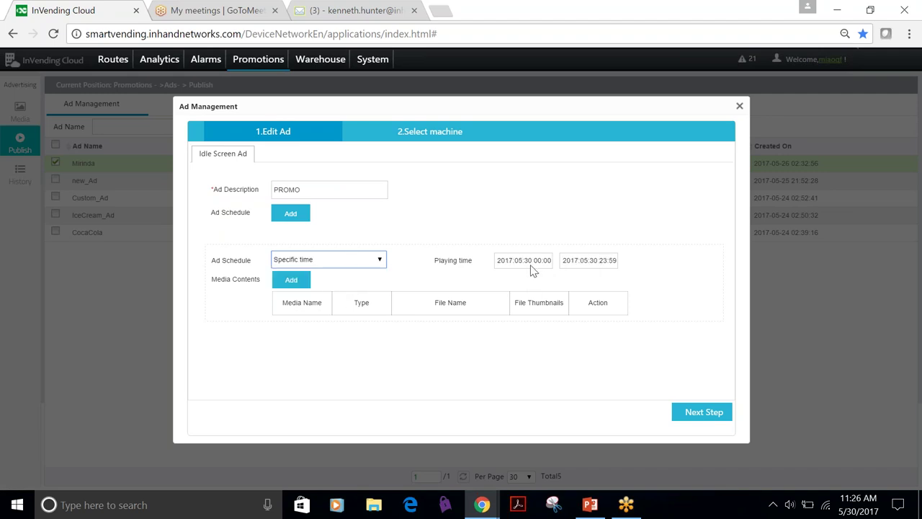
left_click(373, 260)
left_click(352, 273)
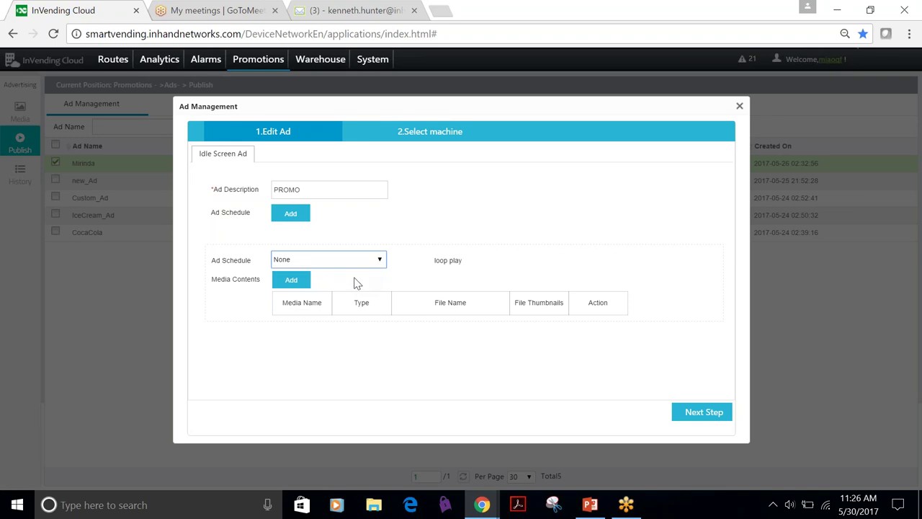
- Add the Mirinda image from the Media Library as content and continue to machine selection
left_click(292, 280)
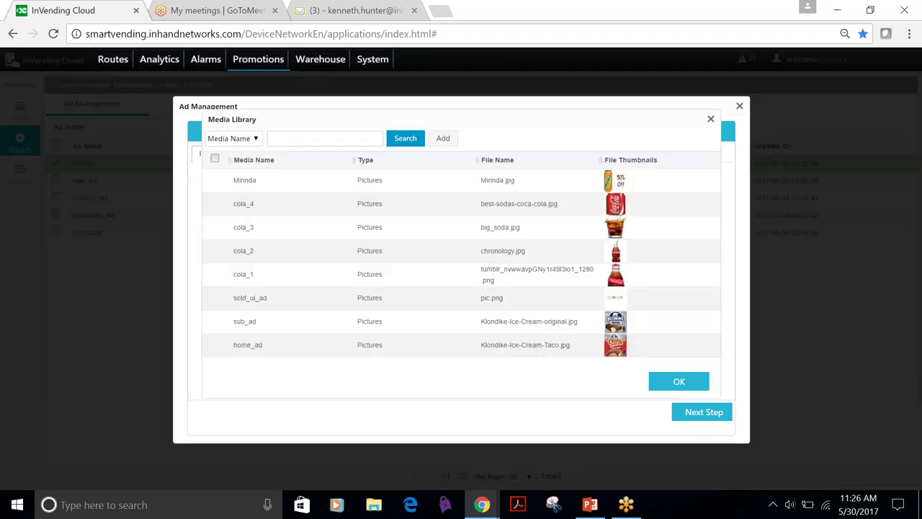
left_click(591, 181)
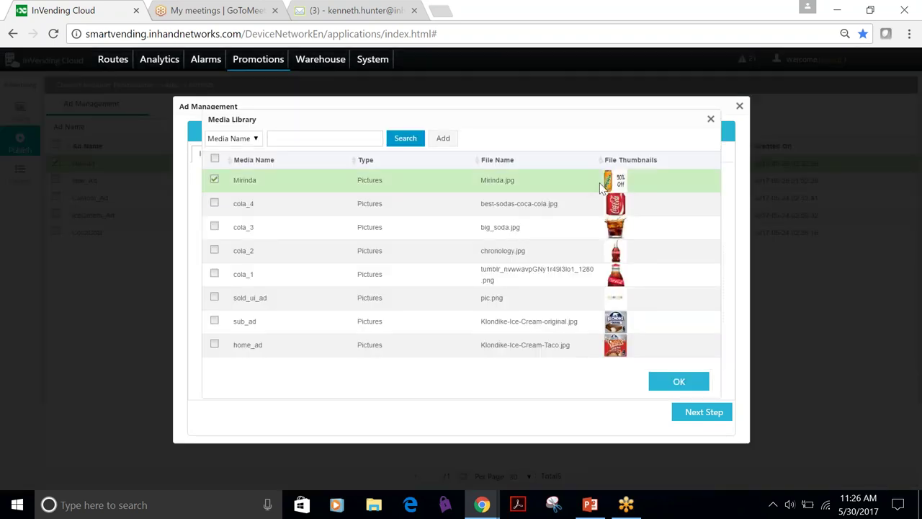
left_click(679, 383)
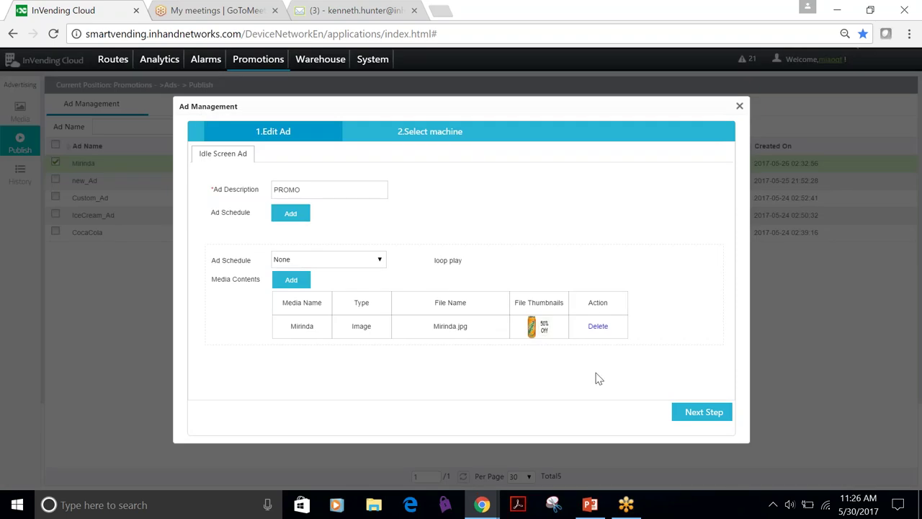
left_click(693, 412)
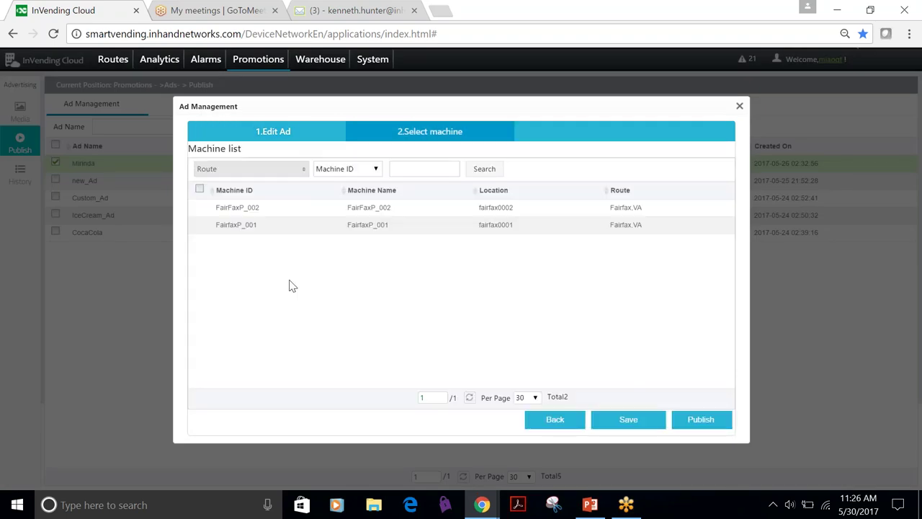
- Publish the PROMO ad to machine FairFaxP_002 and open the broadcast history
left_click(200, 208)
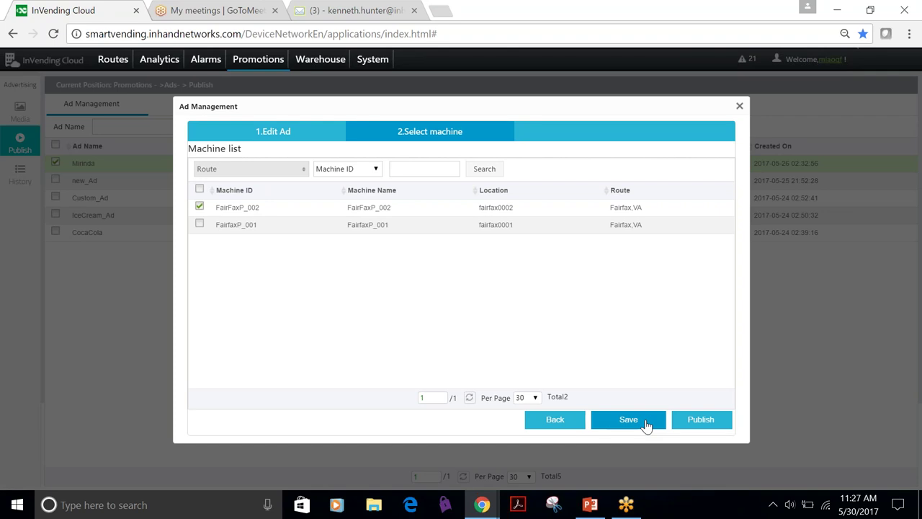
left_click(697, 422)
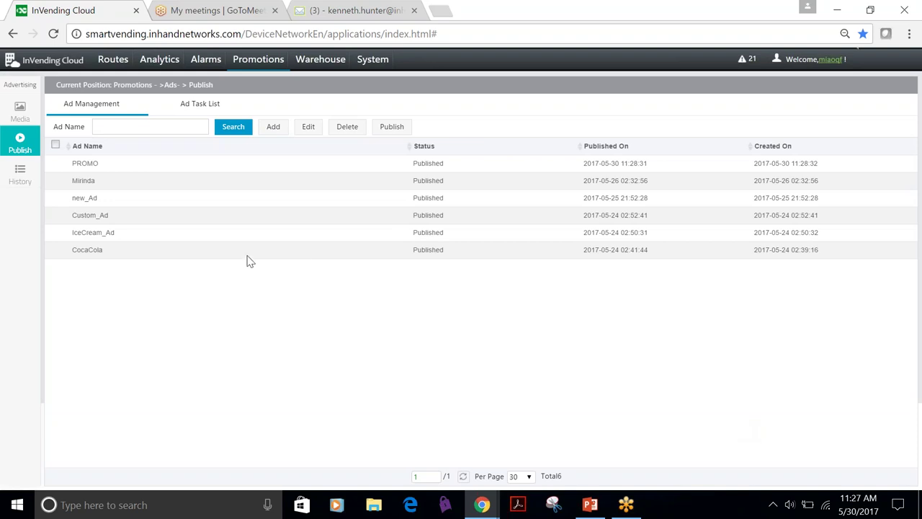
left_click(20, 173)
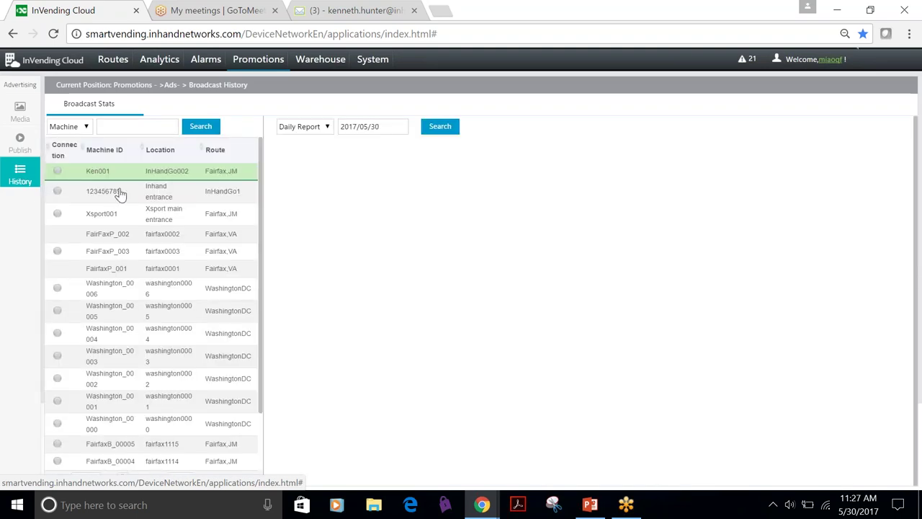
- Run the Monthly report of broadcast statistics for machine FairFaxP_002
left_click(103, 193)
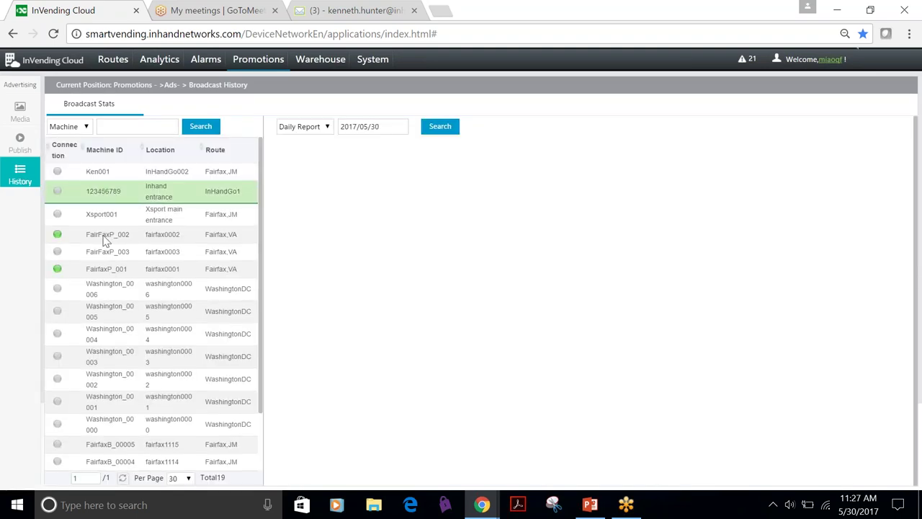
left_click(107, 236)
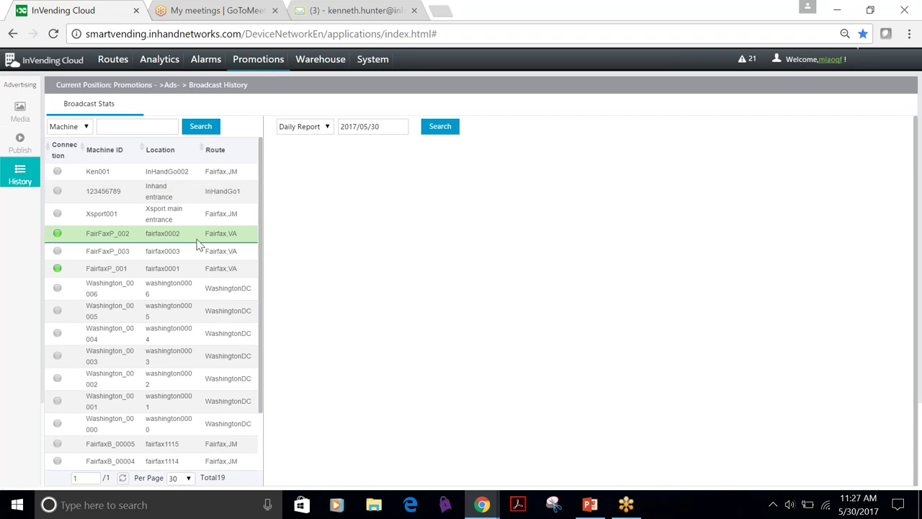
left_click(328, 129)
left_click(317, 149)
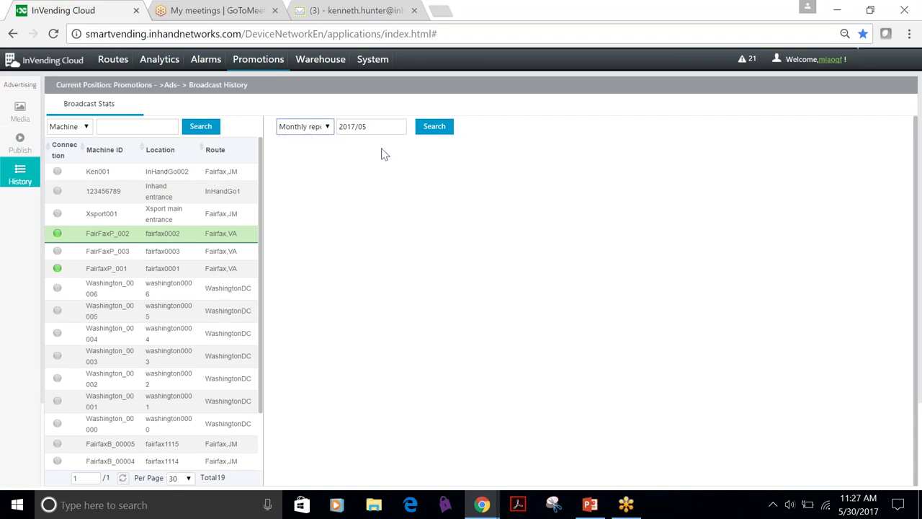
left_click(434, 128)
left_click(431, 131)
- Show the Publish page's Ad Task List to check PROMO's delivery progress
left_click(20, 150)
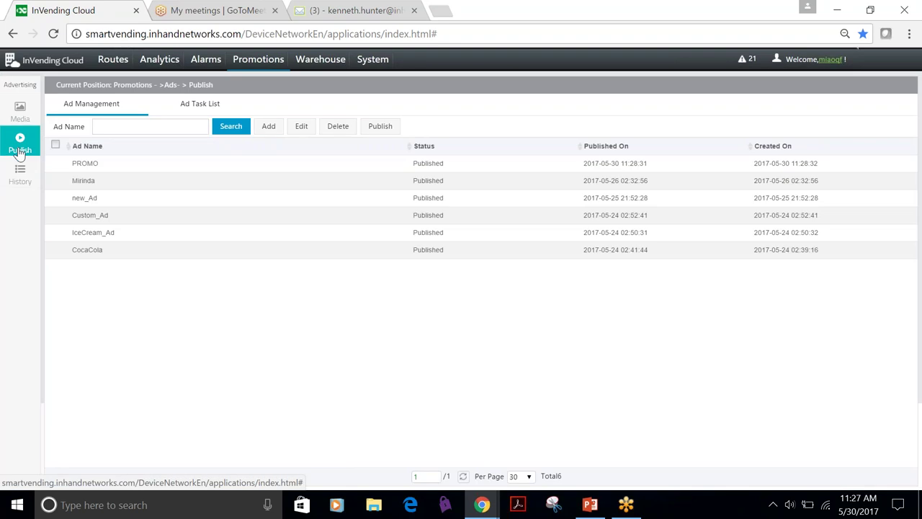
left_click(195, 108)
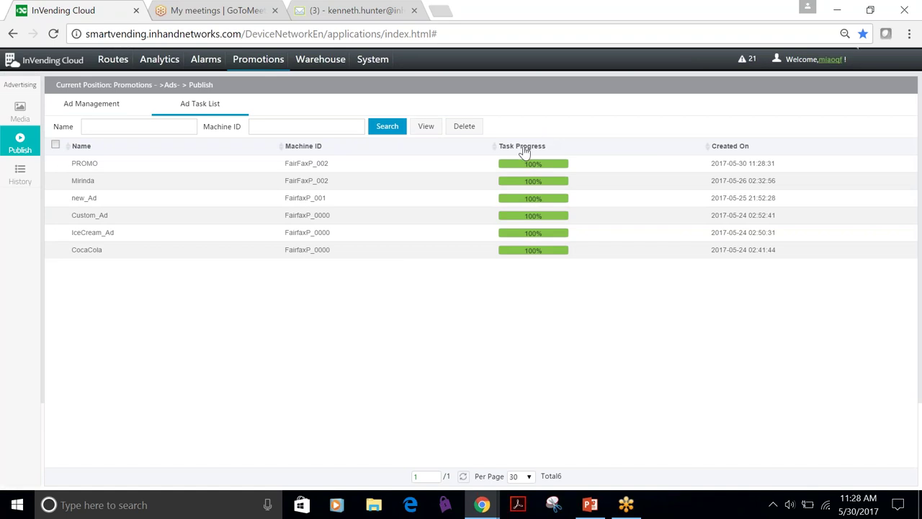
- Review the Warehouse Dashboard, then show the Picking ticket list
left_click(324, 82)
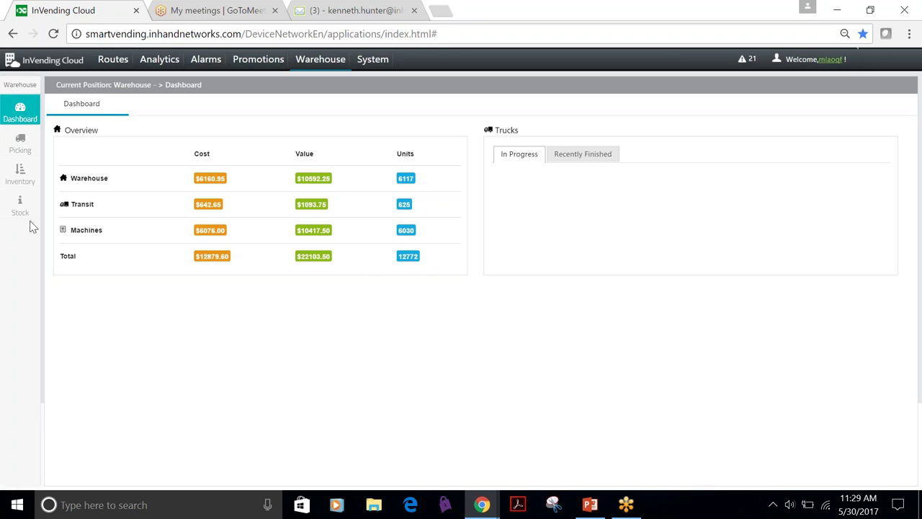
left_click(21, 144)
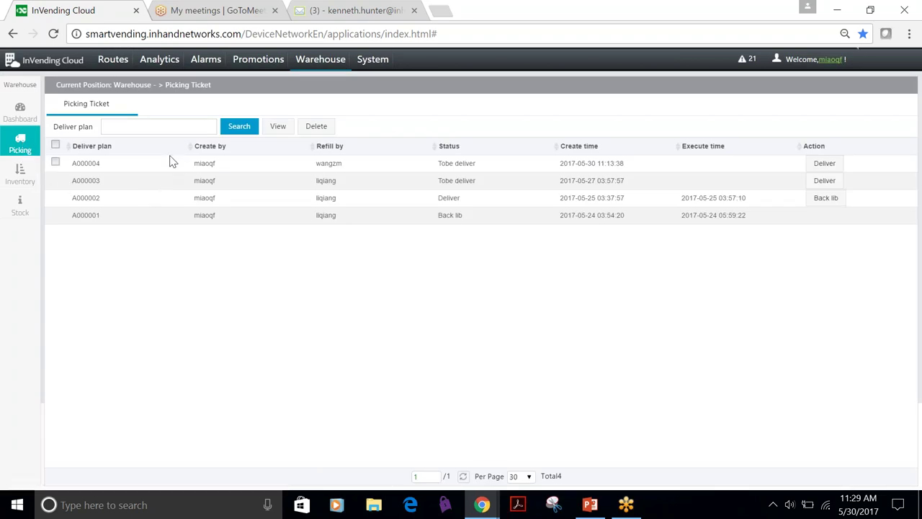
- View the planned and delivered inventory for picking ticket A000004
left_click(285, 164)
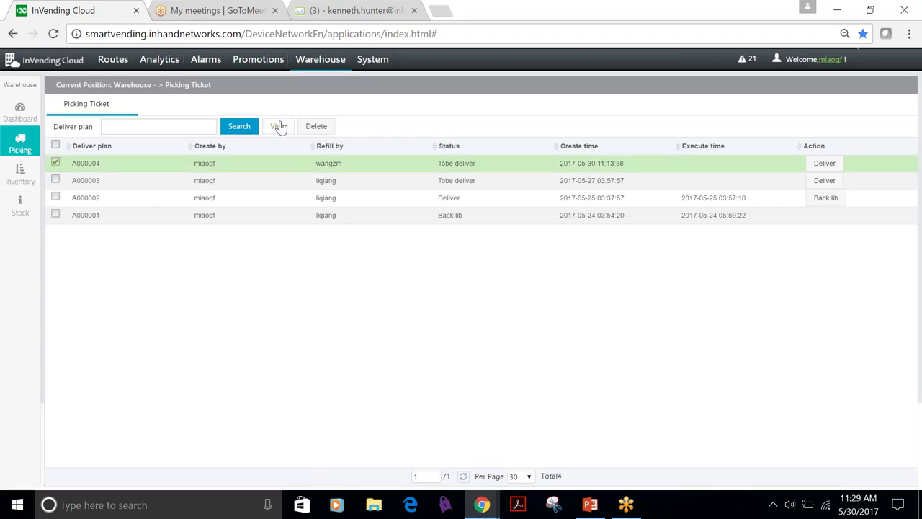
left_click(278, 127)
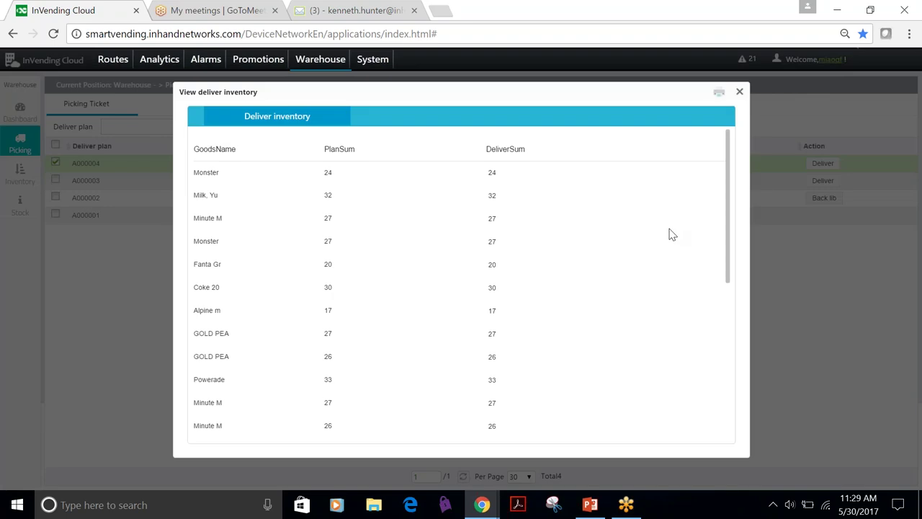
scroll(668, 234, "down", 5)
scroll(662, 236, "up", 5)
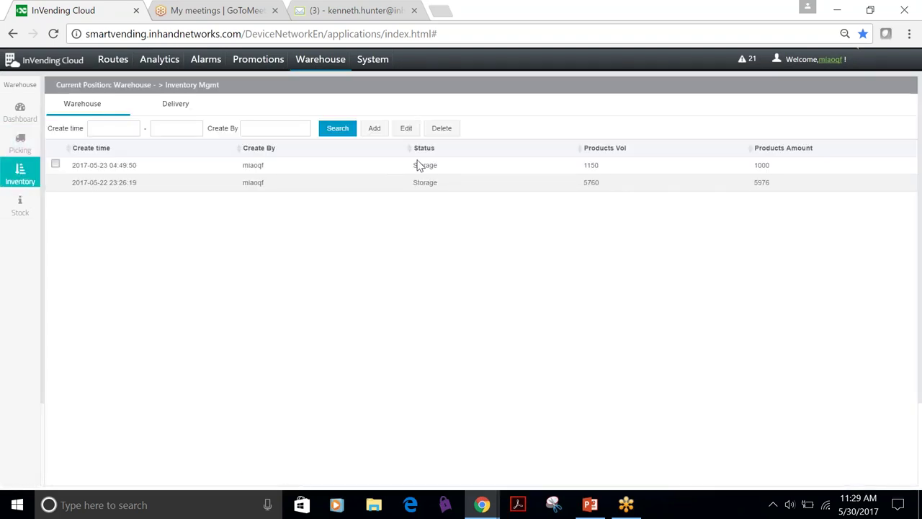
- Add 200 Minute Maid Apple Juice at price 1 to the 2017-05-23 storage record and submit
left_click(608, 167)
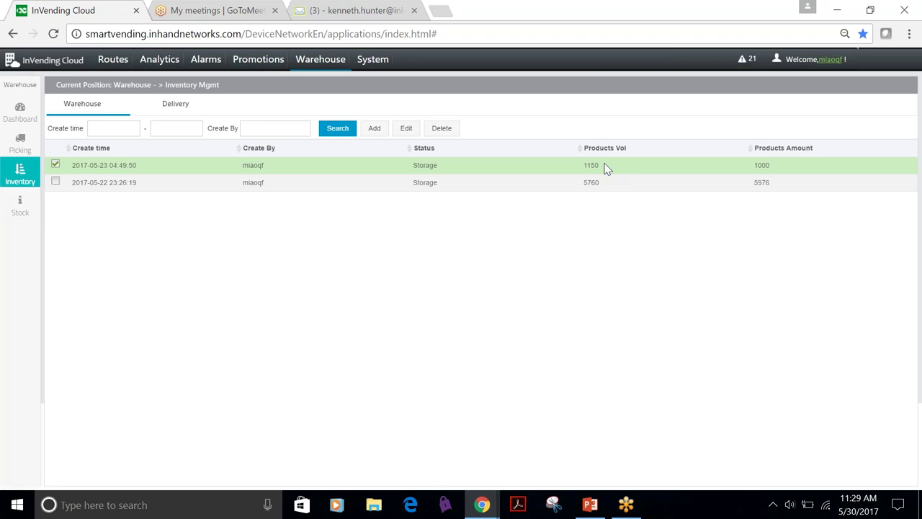
left_click(405, 129)
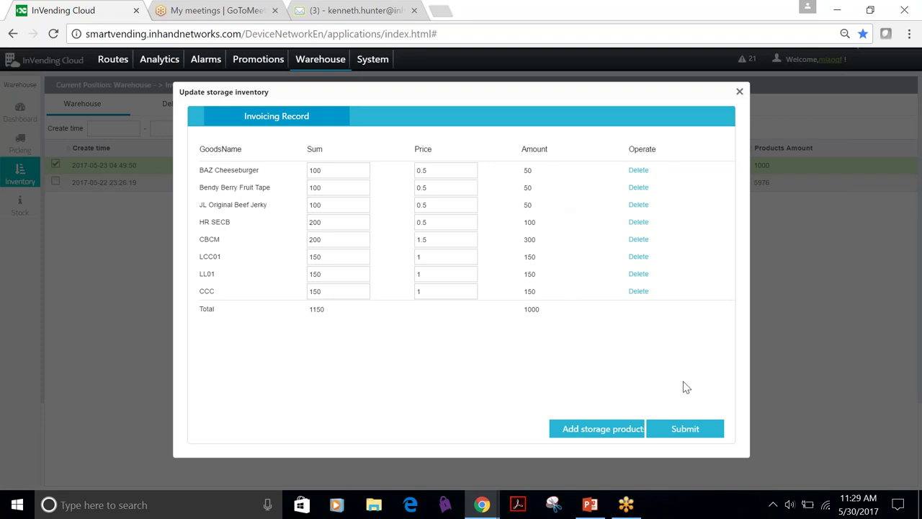
left_click(628, 433)
left_click_drag(545, 241, 510, 321)
left_click(434, 283)
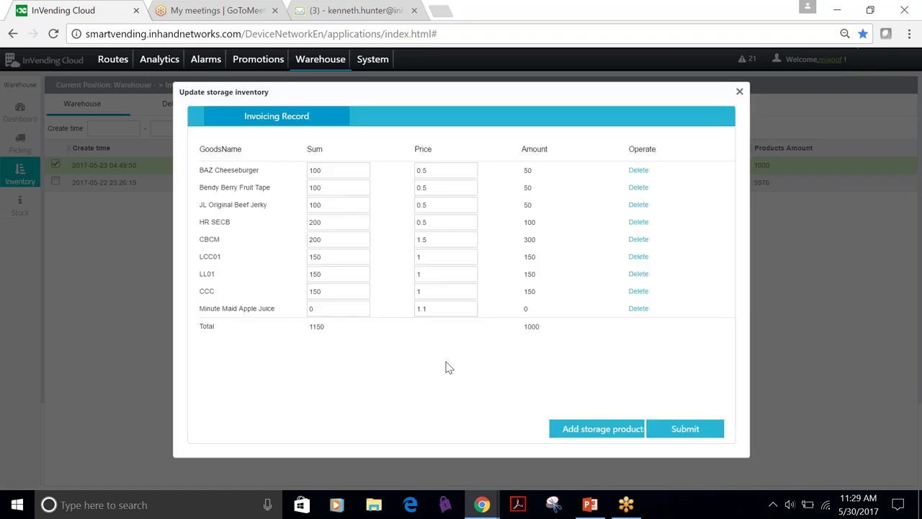
left_click(325, 310)
type("200")
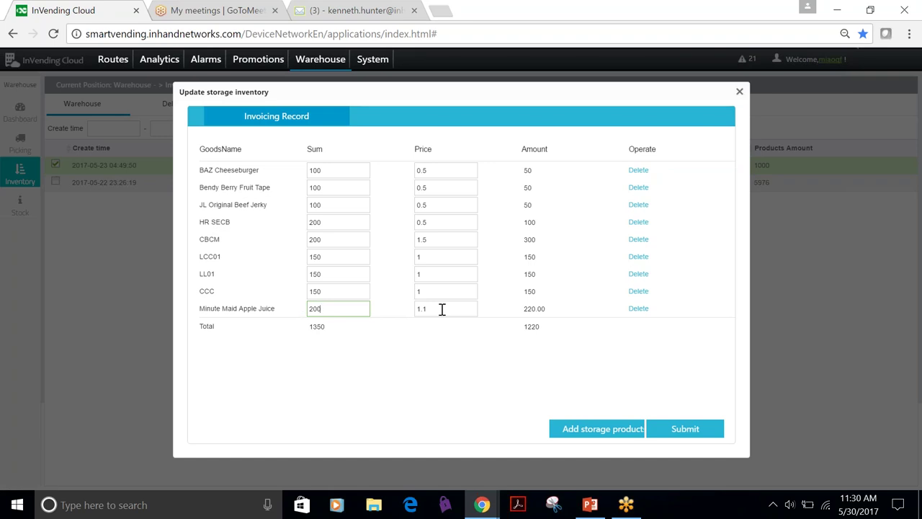
key("Tab")
type("1")
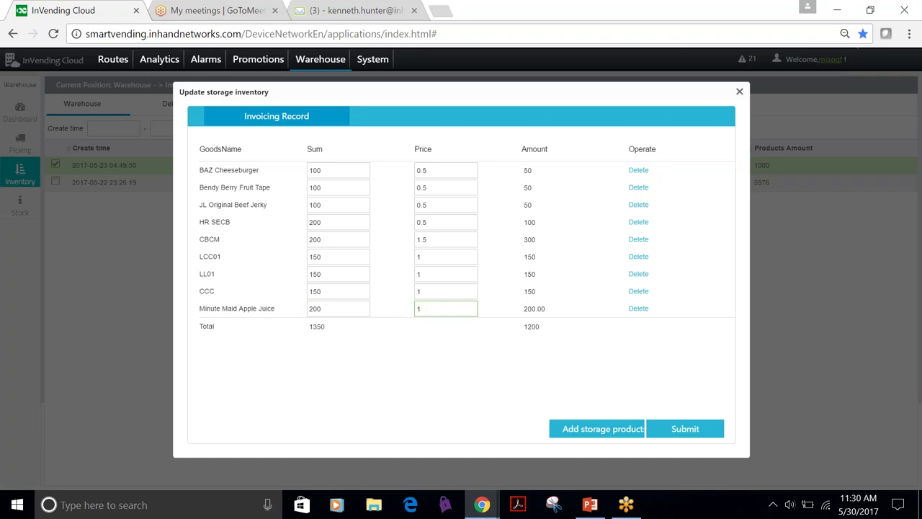
left_click(527, 358)
left_click(696, 430)
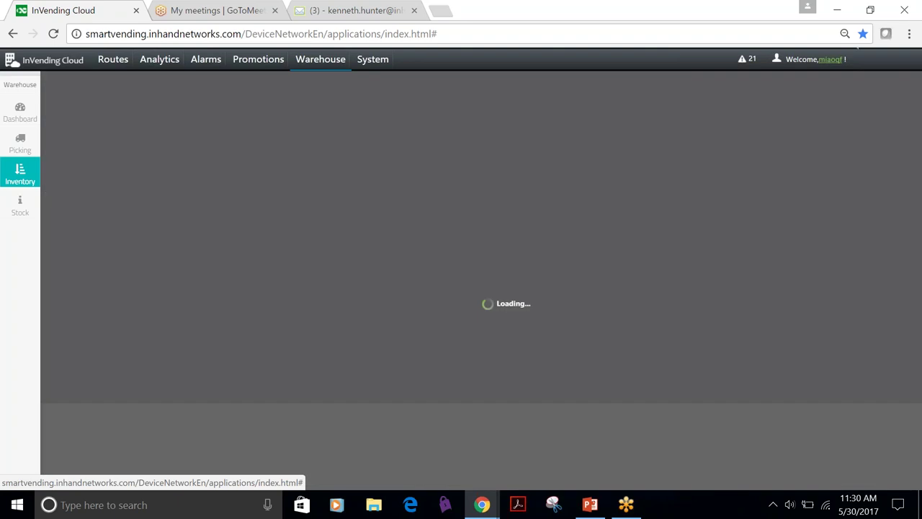
- Go to the Inventory Delivery records and select the 2017-05-25 delivery record
left_click(20, 207)
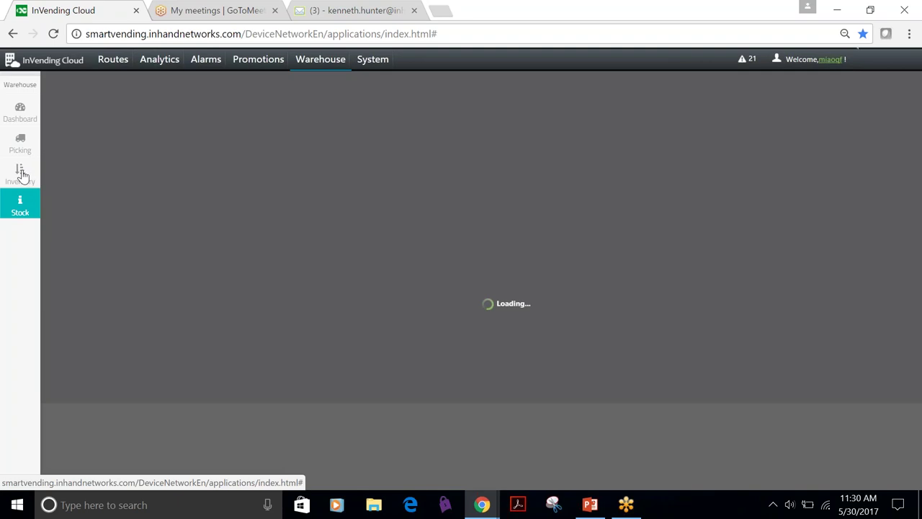
left_click(22, 175)
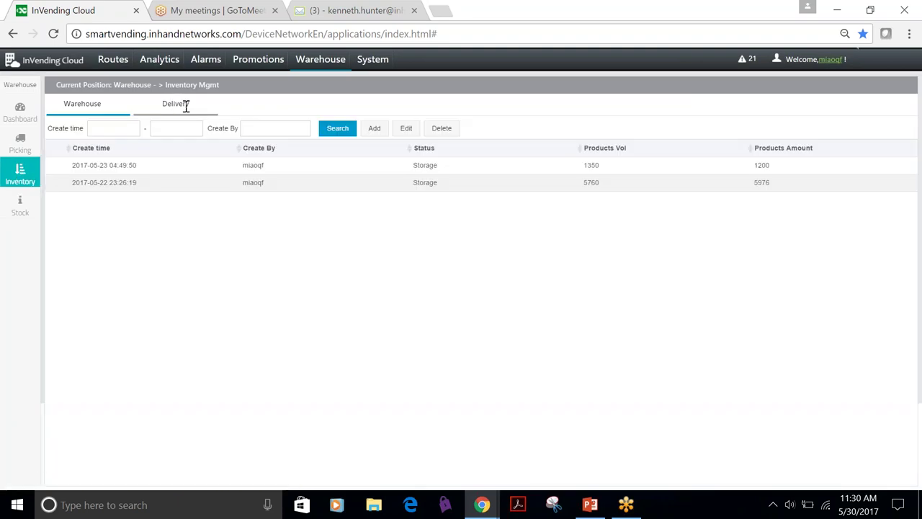
left_click(176, 105)
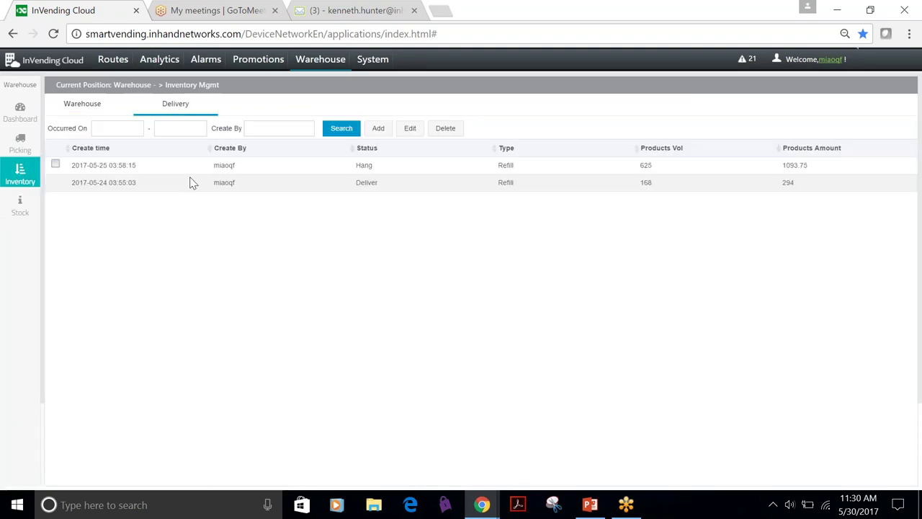
left_click(247, 168)
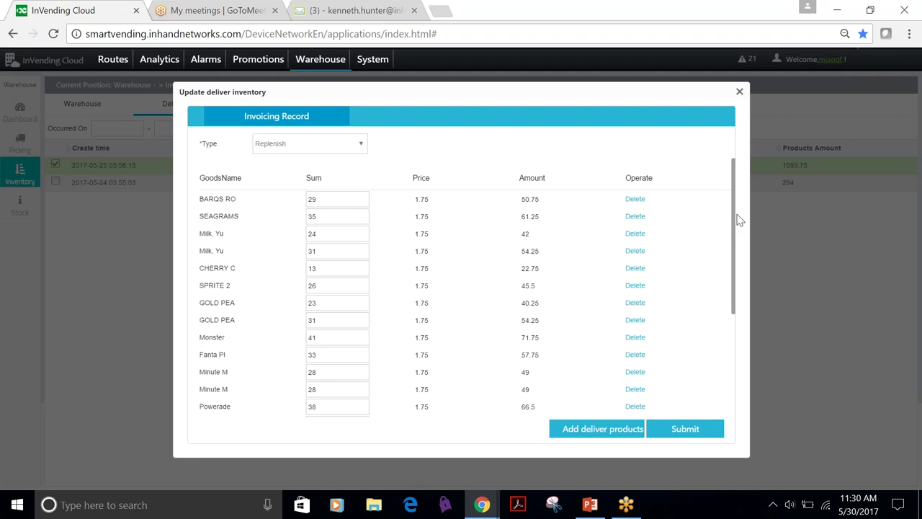
- Scroll through the delivery record, close it unchanged, and show the Stock product list
left_click_drag(737, 231, 744, 335)
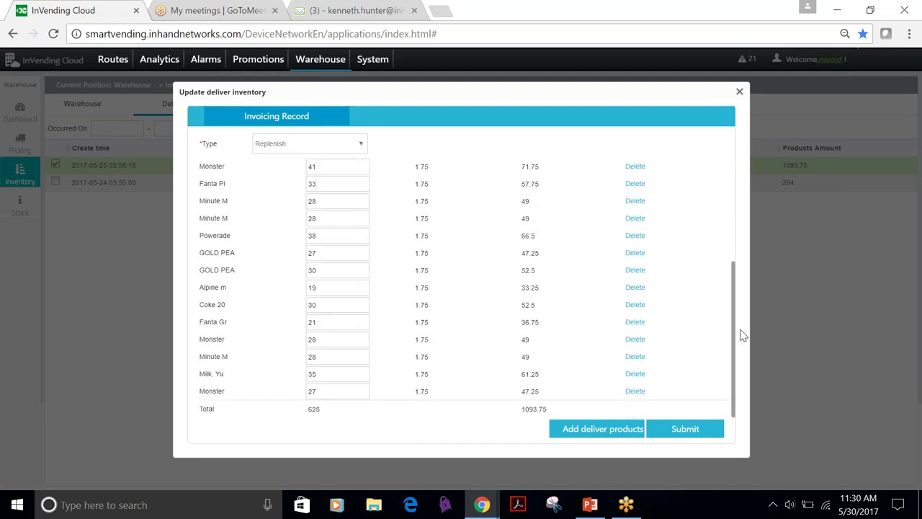
left_click_drag(735, 266, 739, 118)
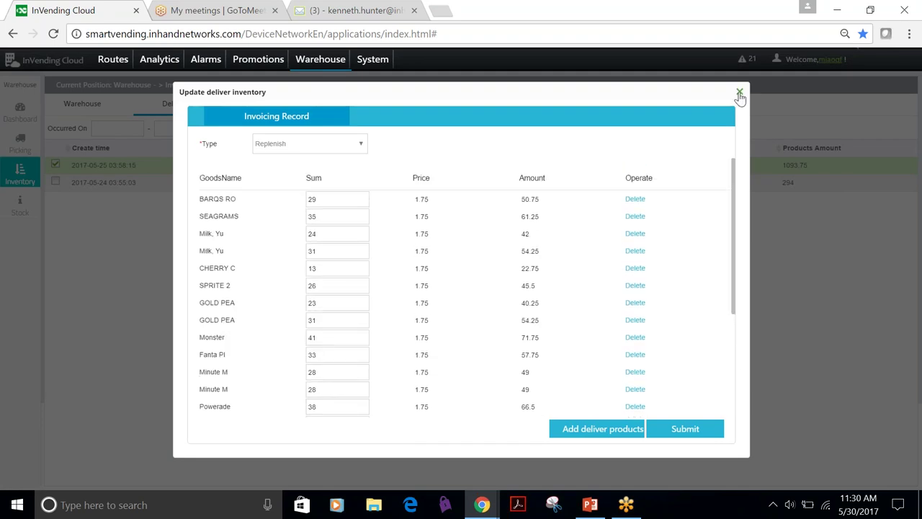
left_click(740, 93)
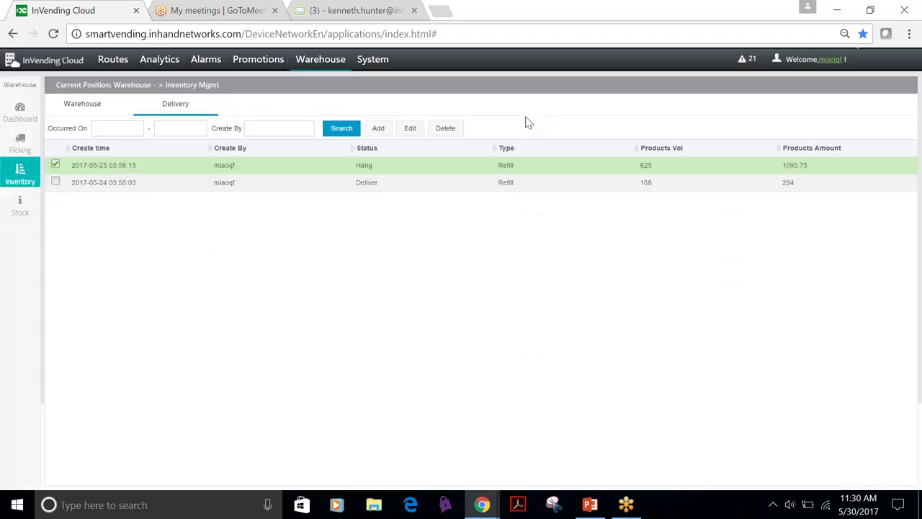
left_click(17, 208)
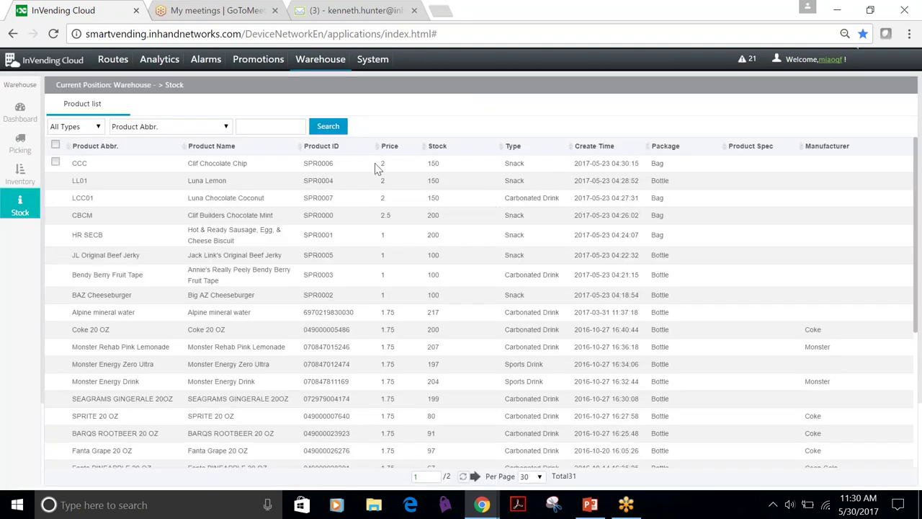
- Browse the 31-product warehouse Stock list with prices, stock levels and types, down to GOLD PEAK rsbry tea
scroll(384, 209, "down", 1)
scroll(384, 209, "down", 3)
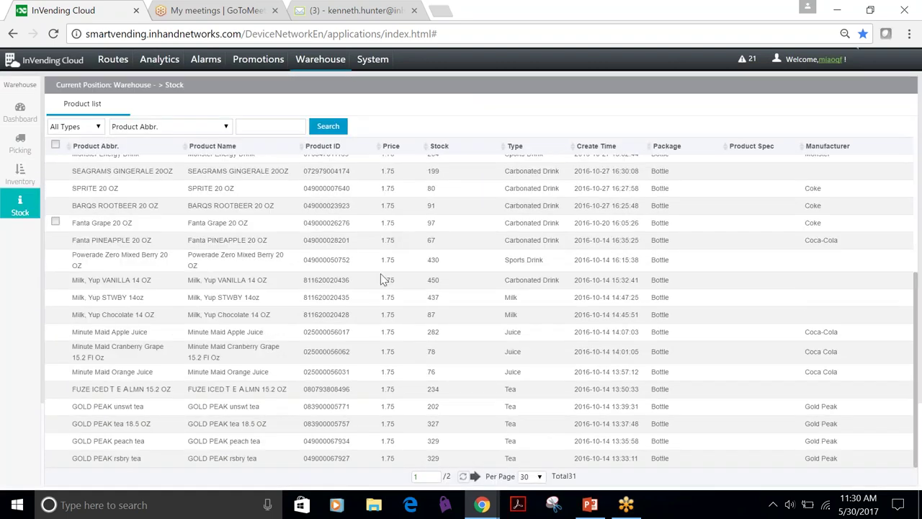
scroll(384, 326, "up", 4)
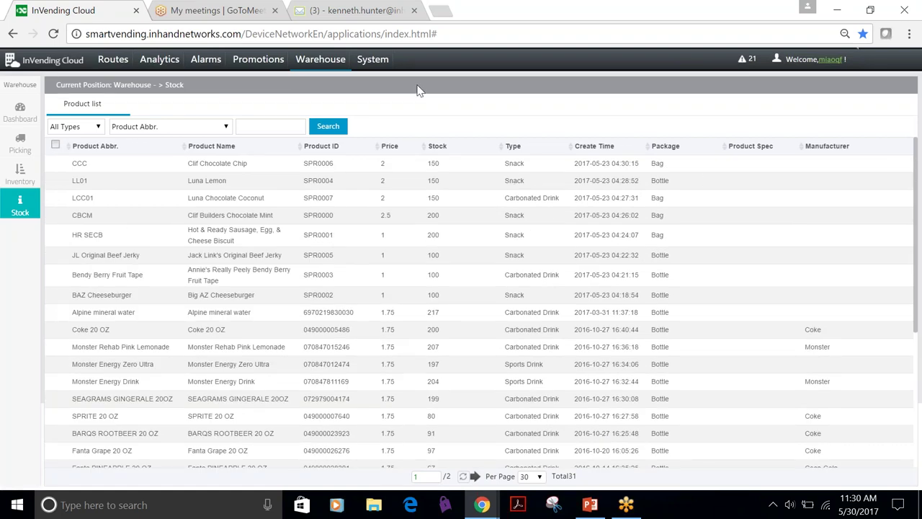
mouse_move(372, 61)
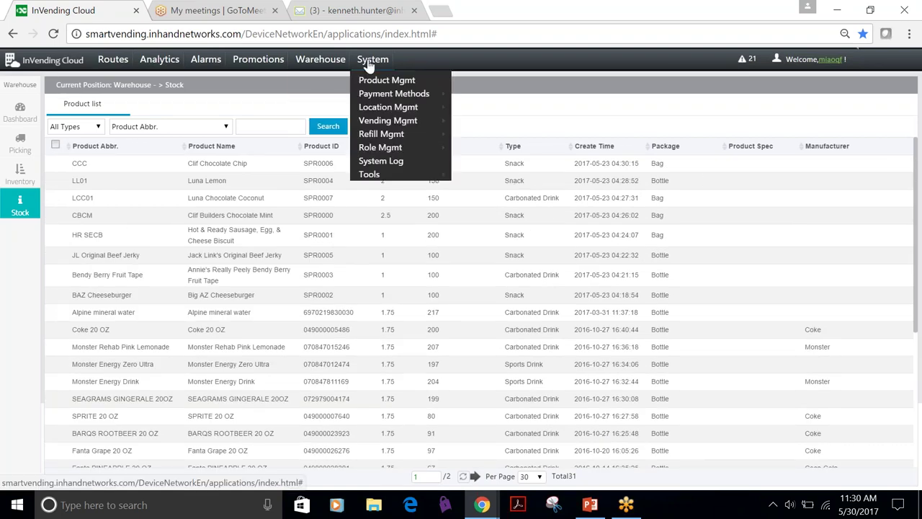
mouse_move(397, 148)
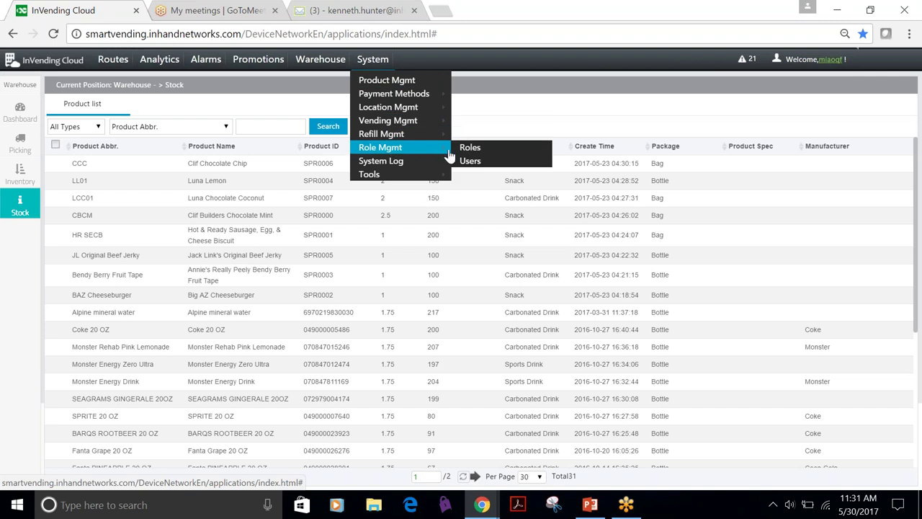
- Draft a new role with Routes and Warehouse access under Roles, discard it, then go to Users
left_click(475, 149)
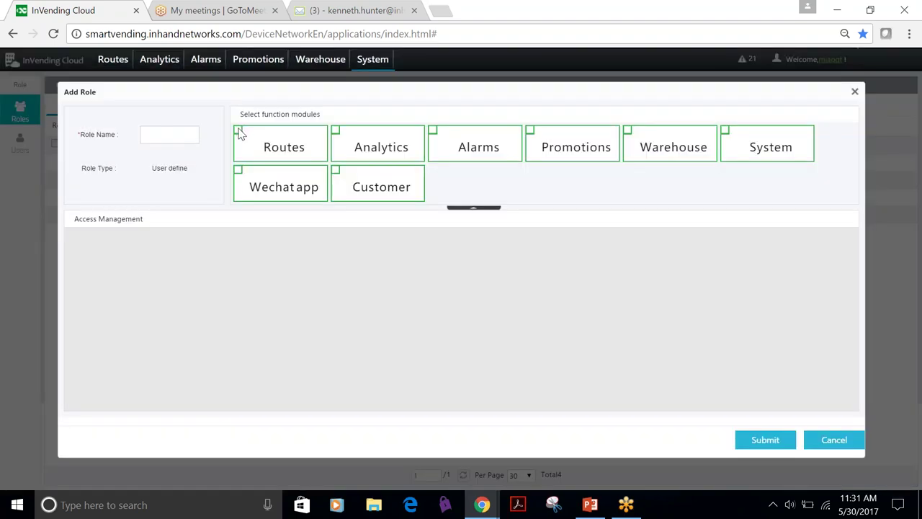
left_click(239, 132)
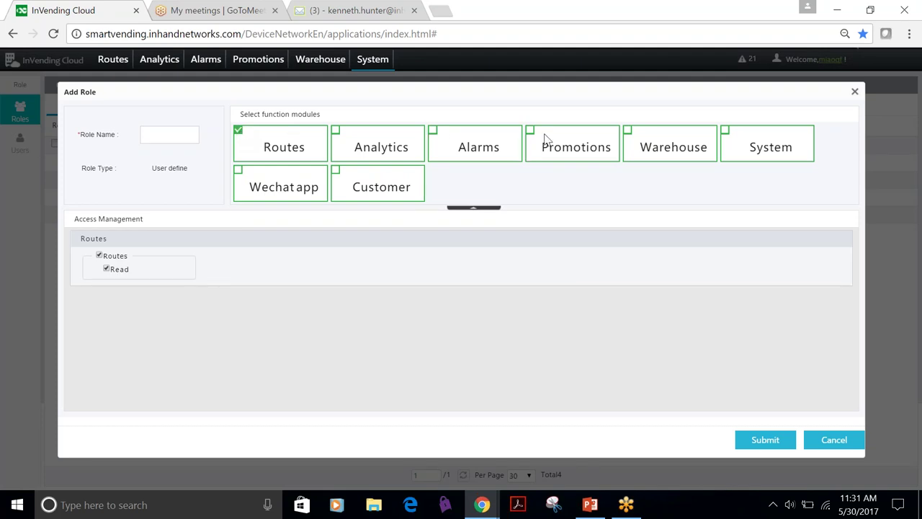
left_click(627, 132)
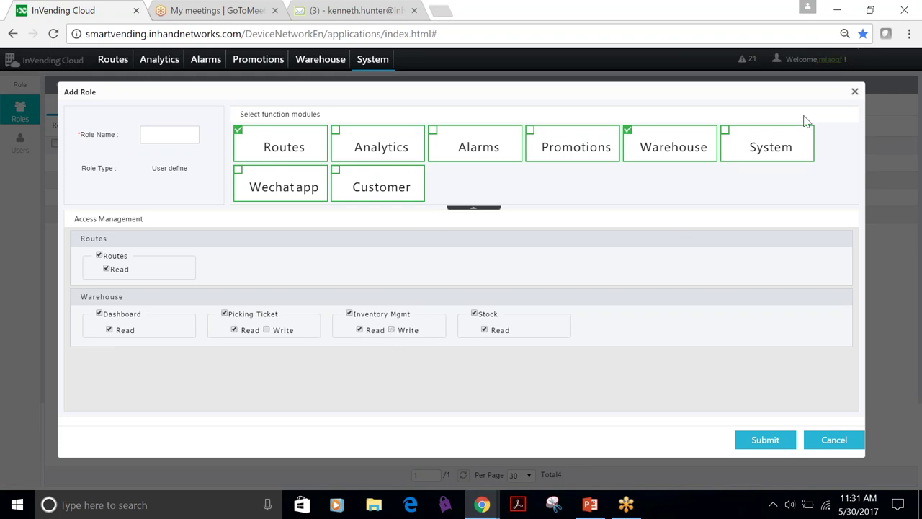
key("Escape")
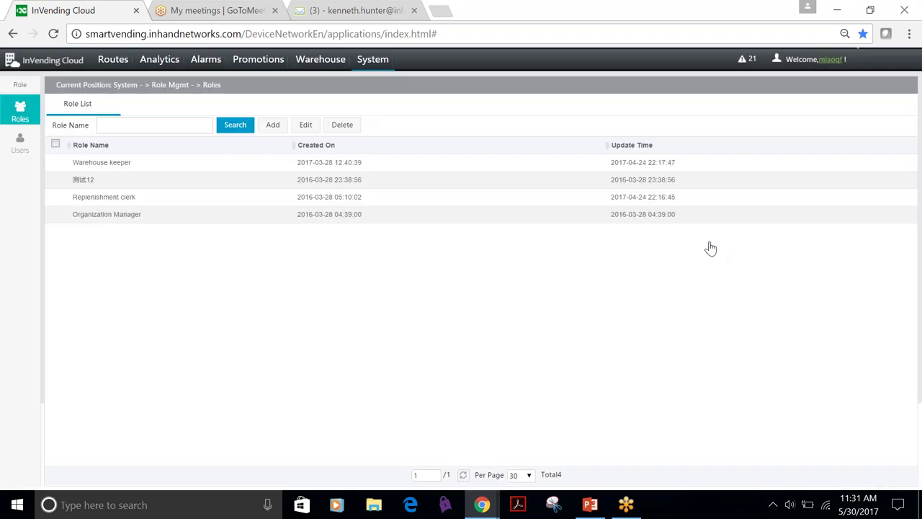
left_click(20, 145)
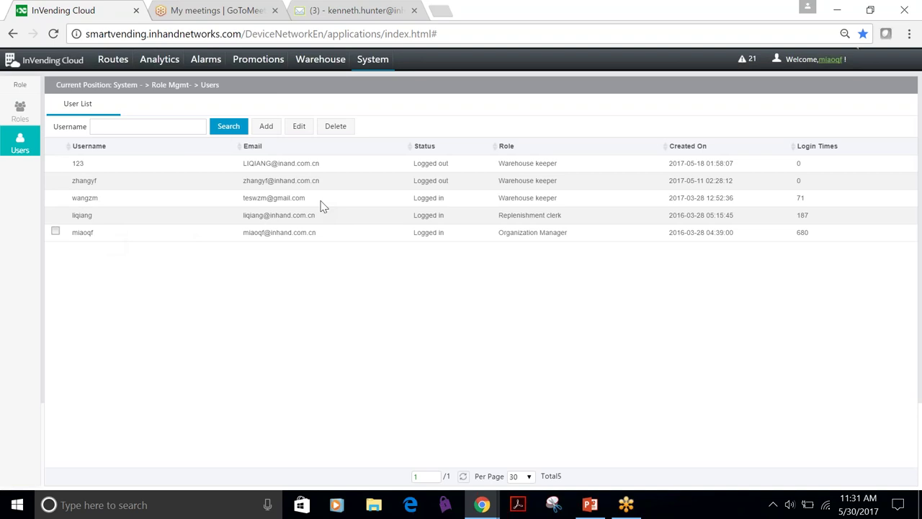
- Start a new user and give it the Organization Manager role
left_click(265, 126)
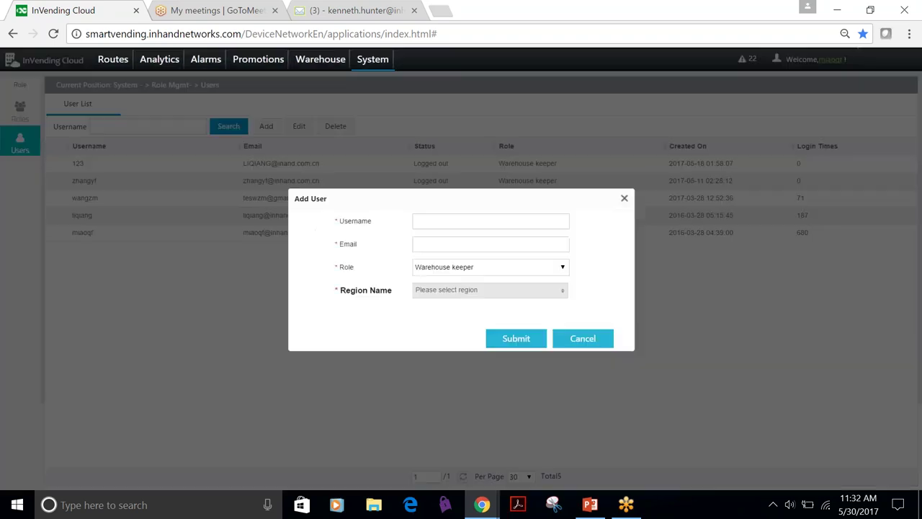
left_click(556, 271)
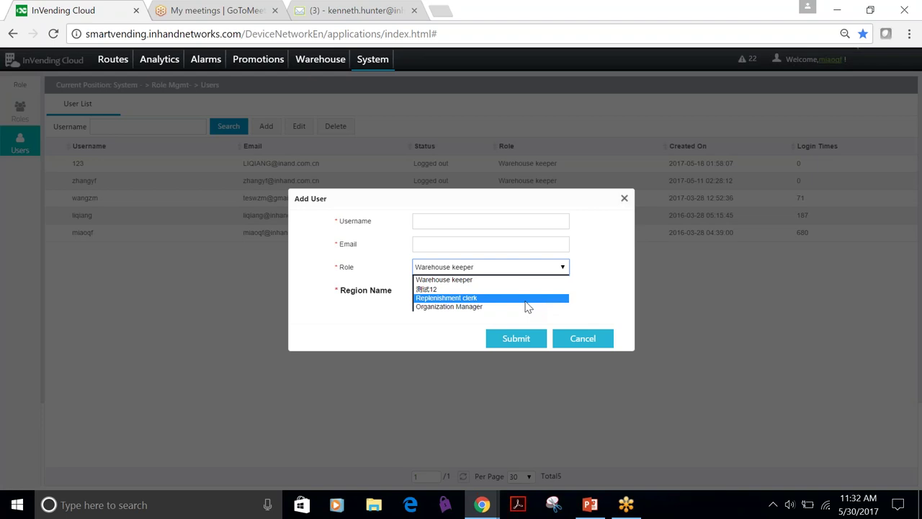
left_click(523, 308)
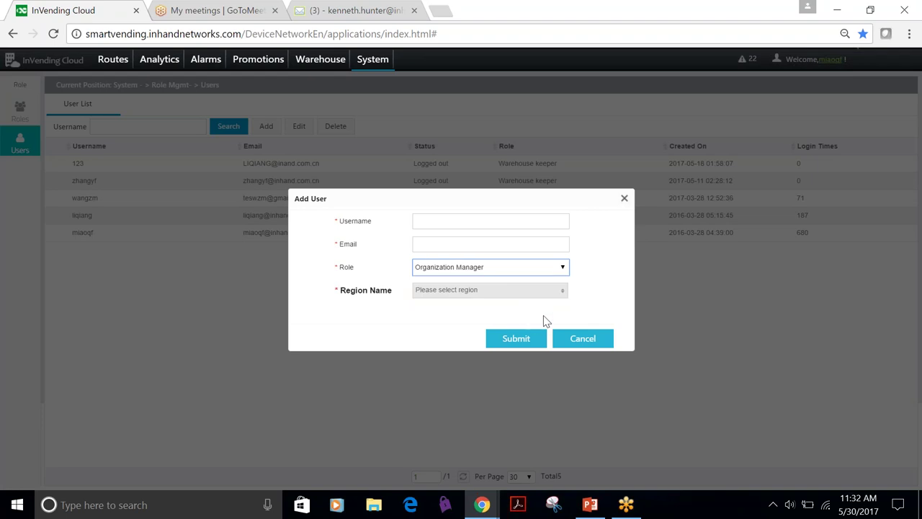
- Tick then untick Washington in Region Name, and cancel the new user without saving
left_click(555, 289)
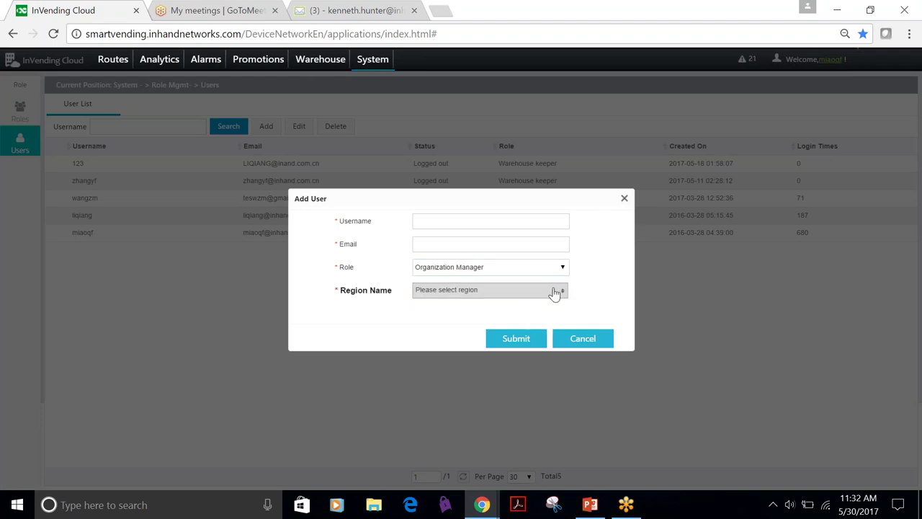
scroll(479, 370, "down", 3)
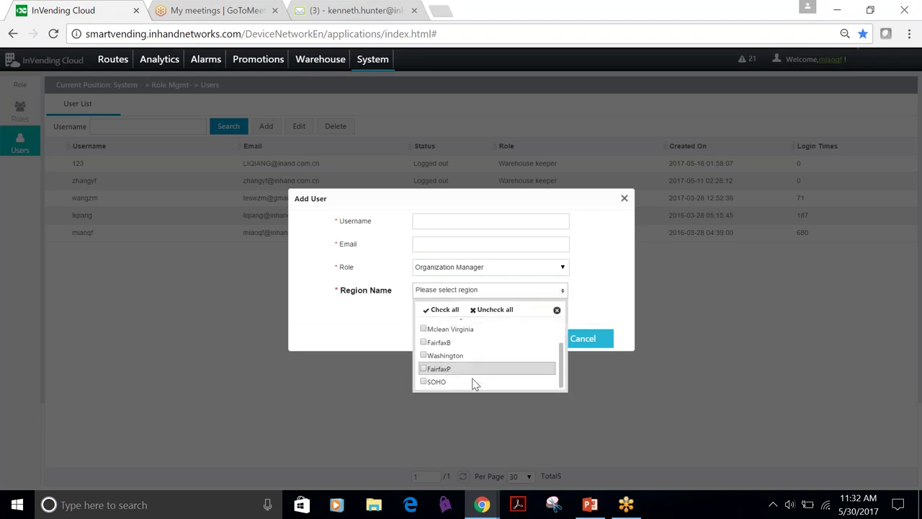
scroll(476, 378, "up", 3)
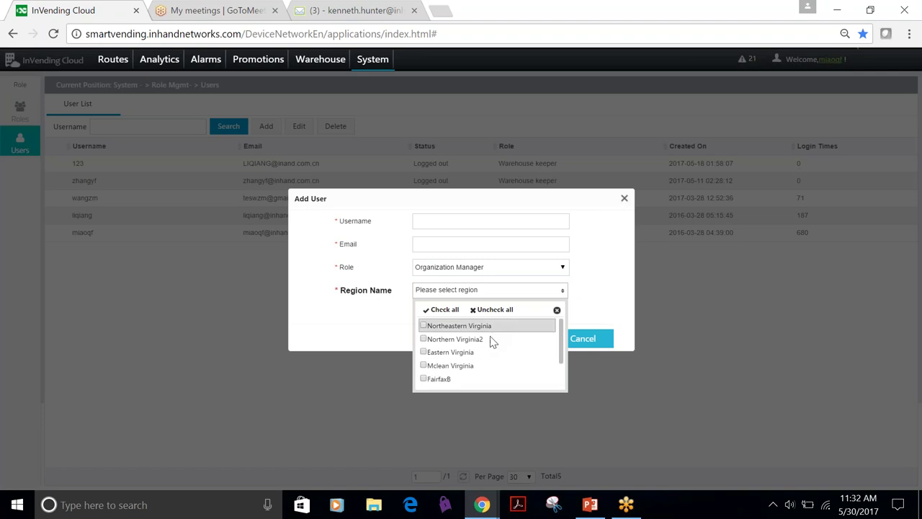
scroll(487, 357, "down", 2)
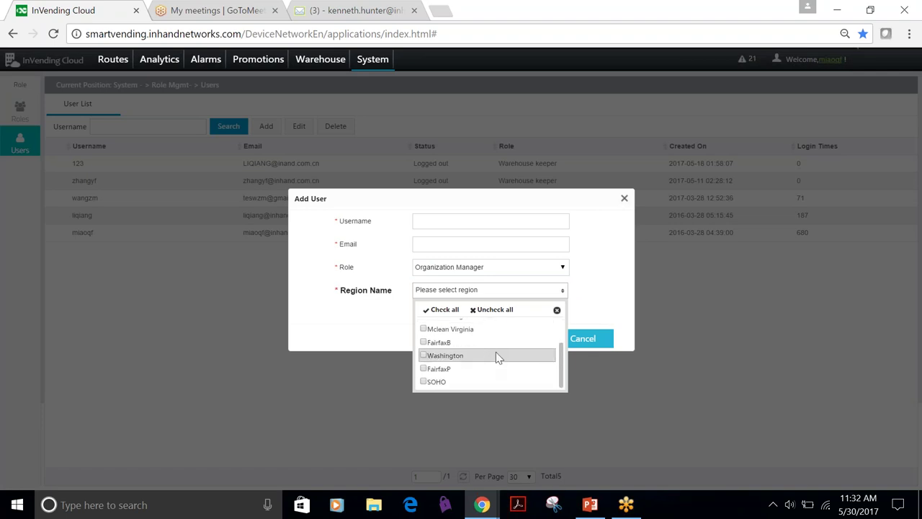
left_click(424, 356)
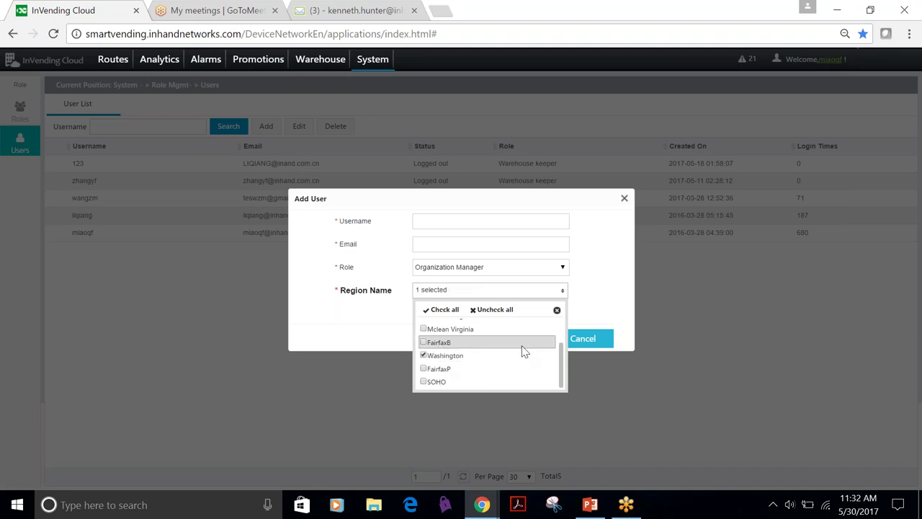
scroll(496, 346, "up", 1)
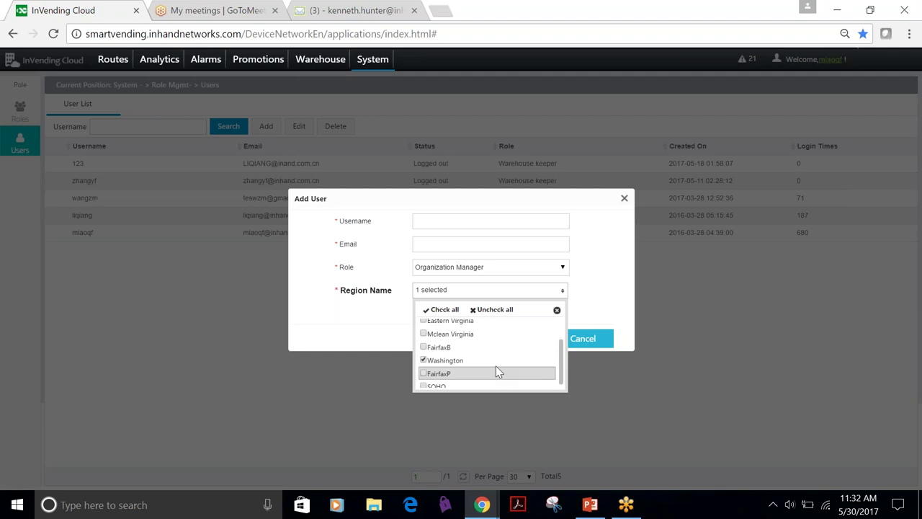
scroll(495, 369, "up", 2)
scroll(494, 371, "down", 2)
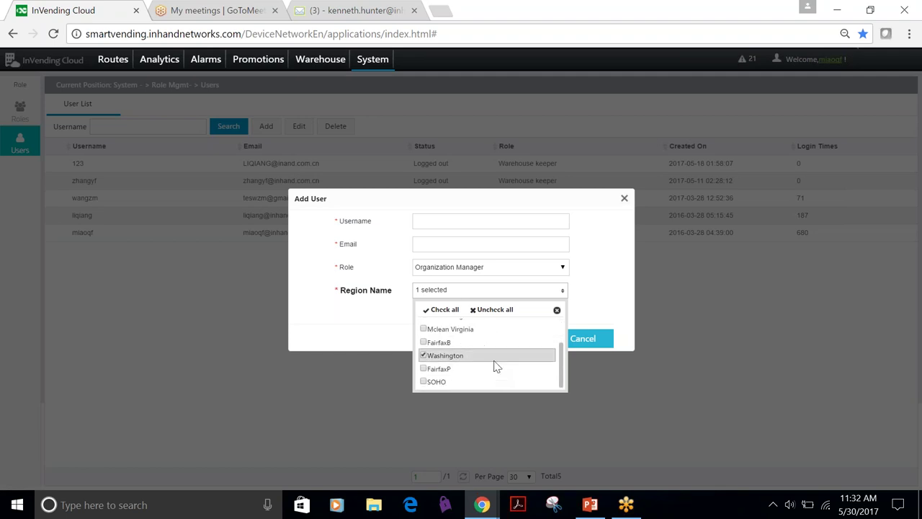
left_click(424, 355)
scroll(431, 361, "up", 1)
left_click(623, 277)
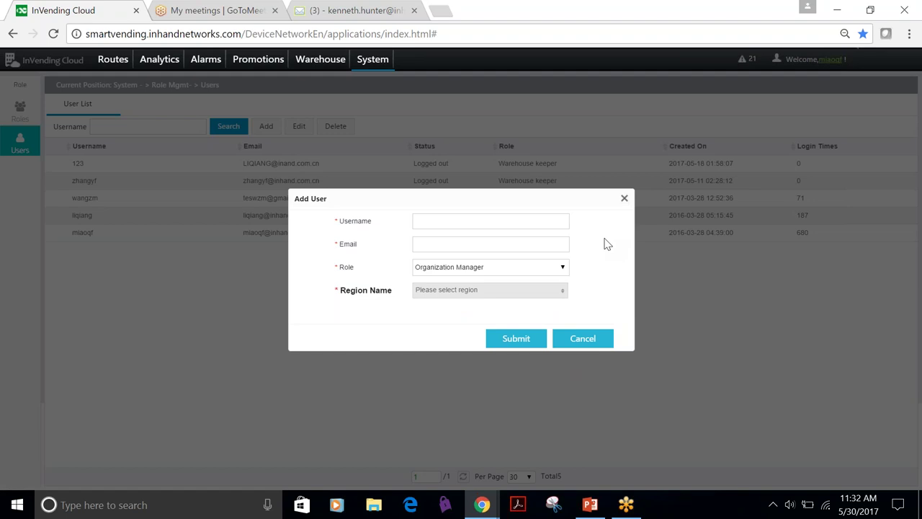
left_click(583, 339)
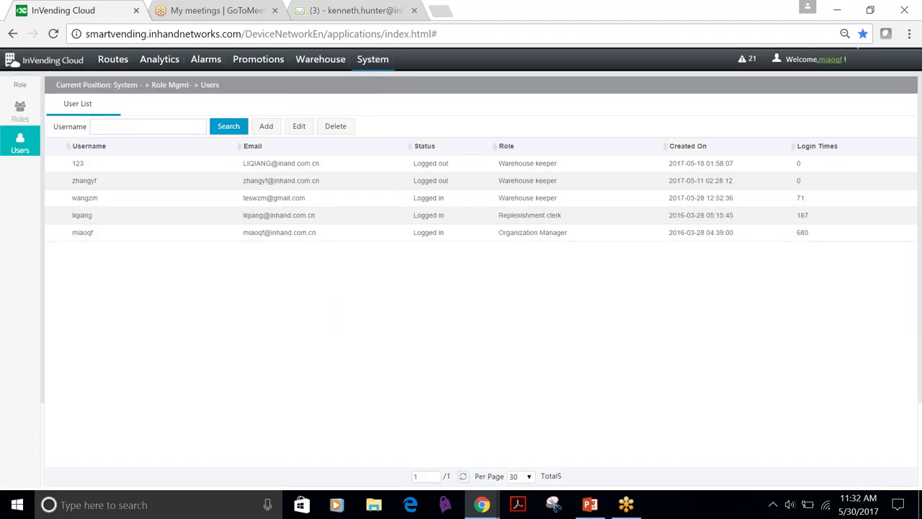
mouse_move(372, 59)
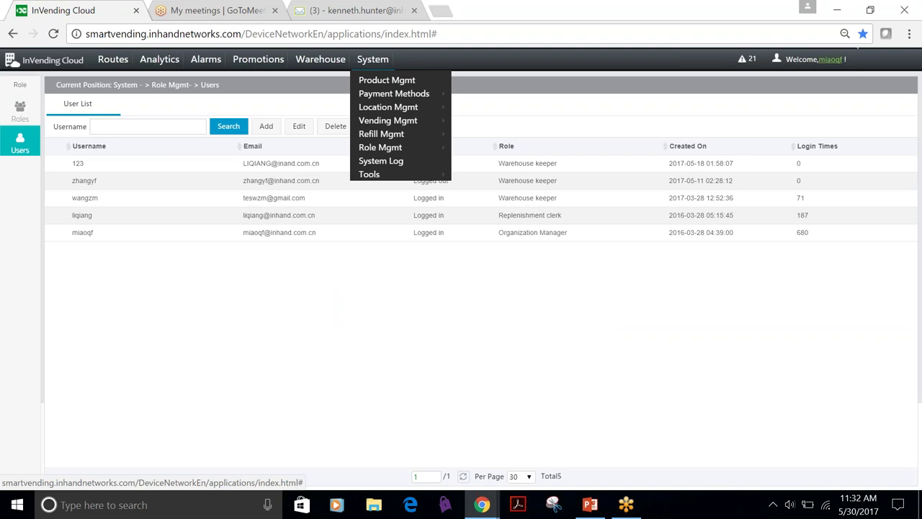